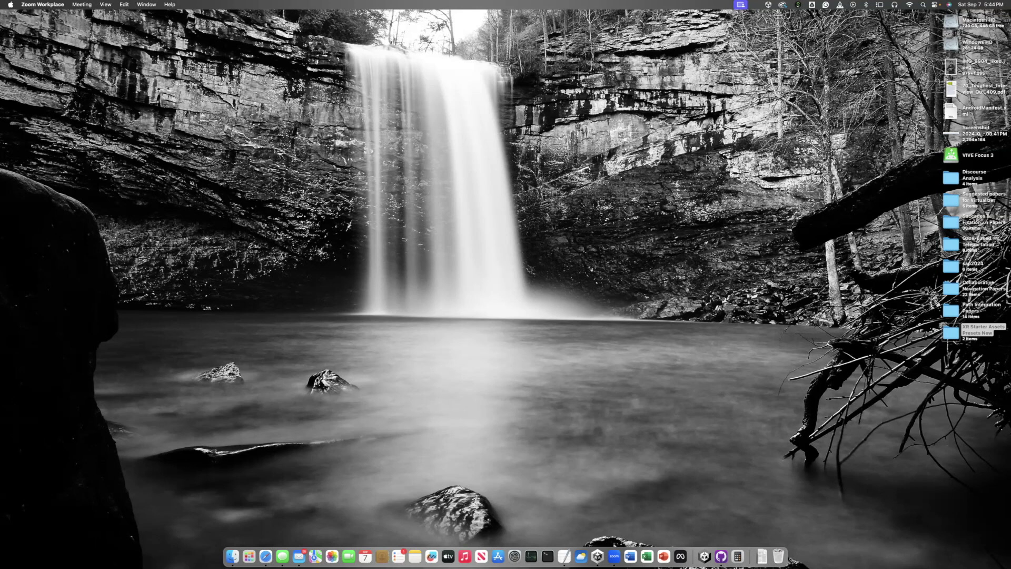
In Unity Hub, review the modules offered for the Unity 2022.3.45f1 editor, including Android Build Support with OpenJDK and the SDK & NDK tools
click(598, 553)
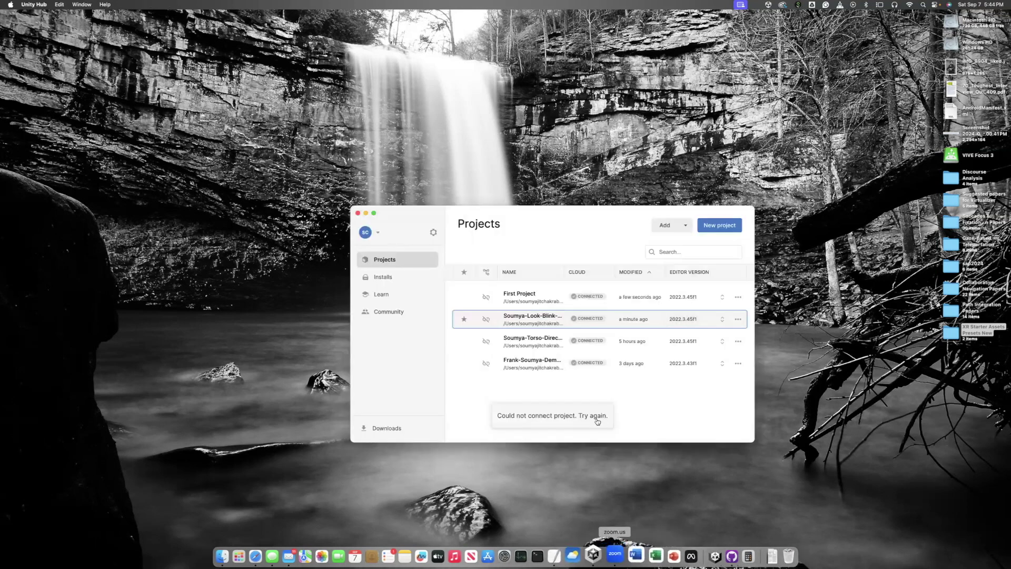
click(383, 277)
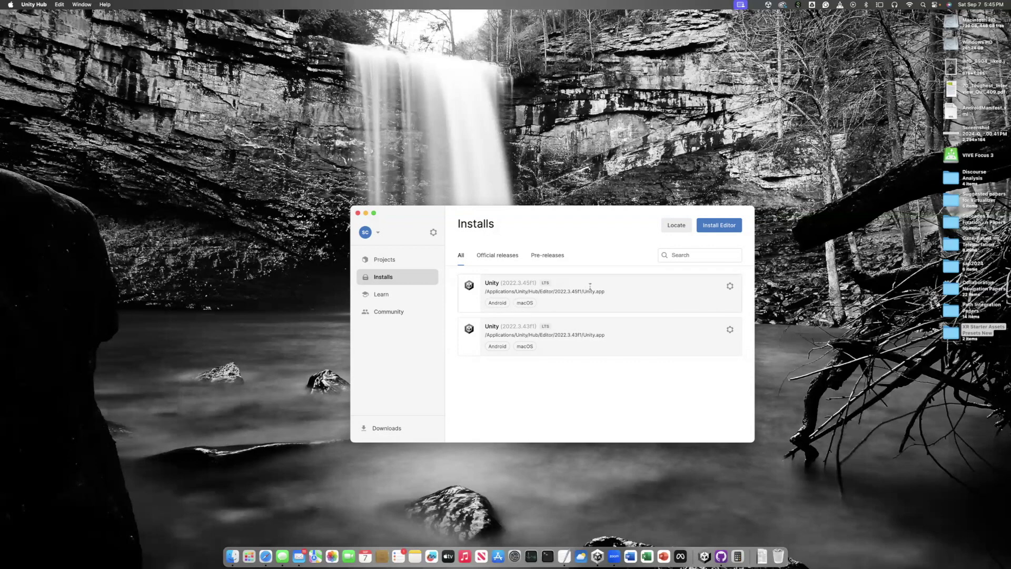
click(729, 288)
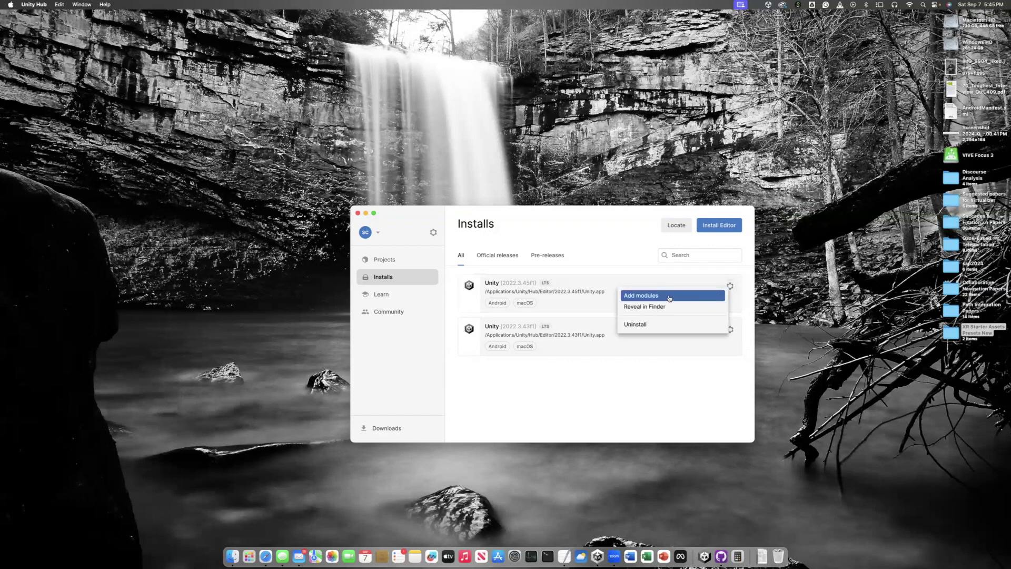
click(639, 298)
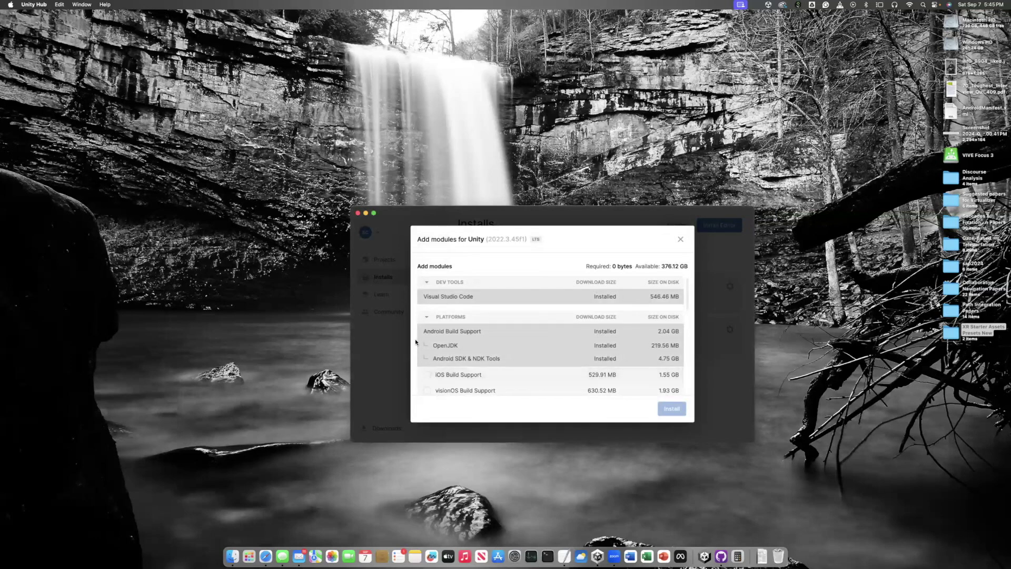
click(427, 375)
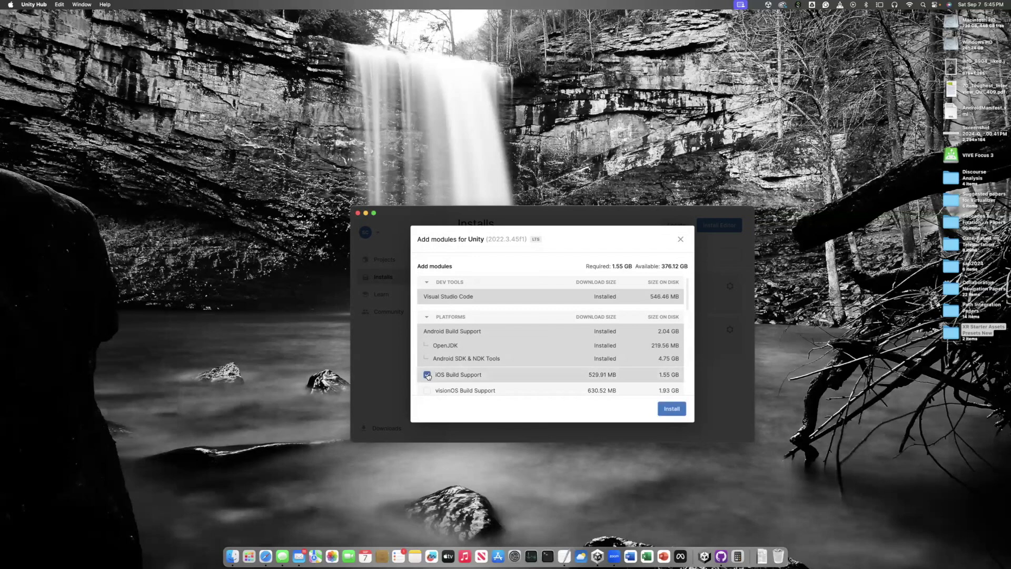
click(427, 375)
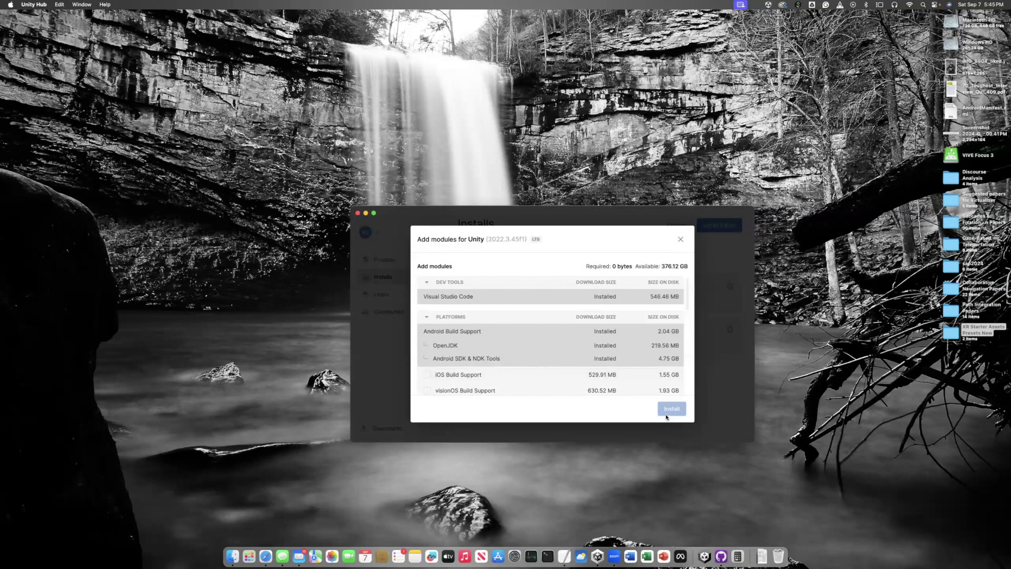
click(681, 240)
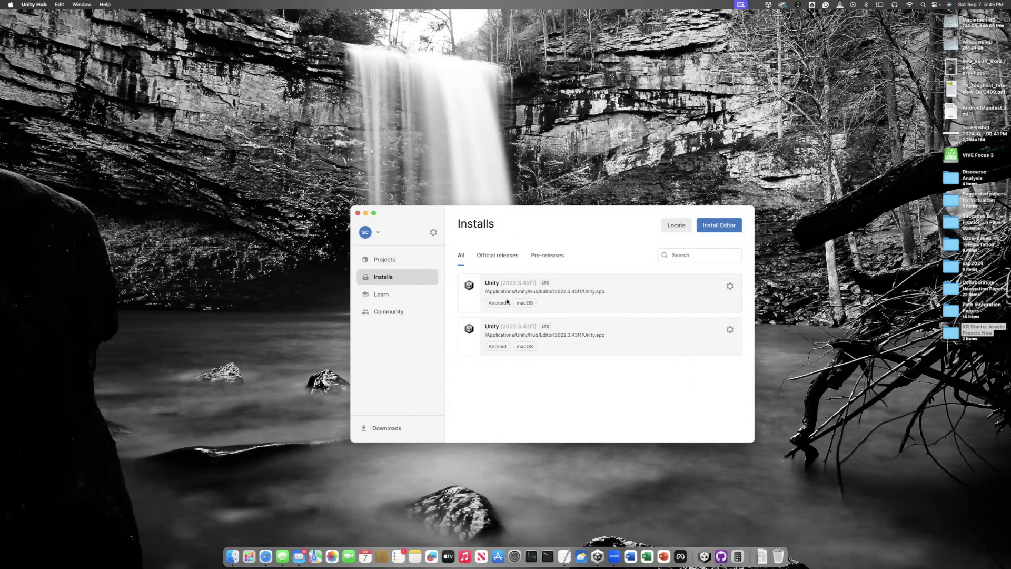
Create a project from the Universal 3D template, named "First Demo HTC VIVE FOCUS 3"
click(386, 261)
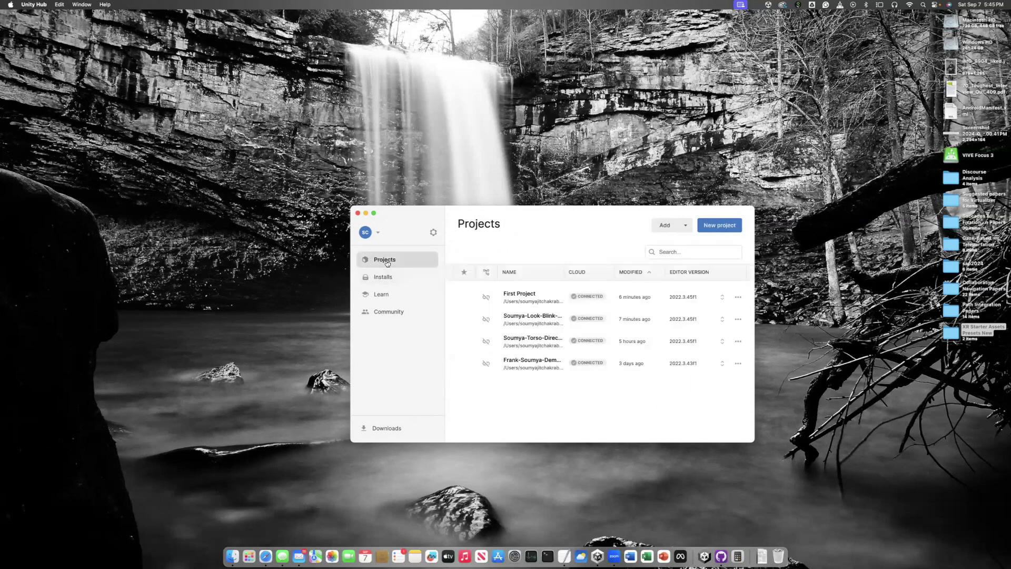
click(719, 226)
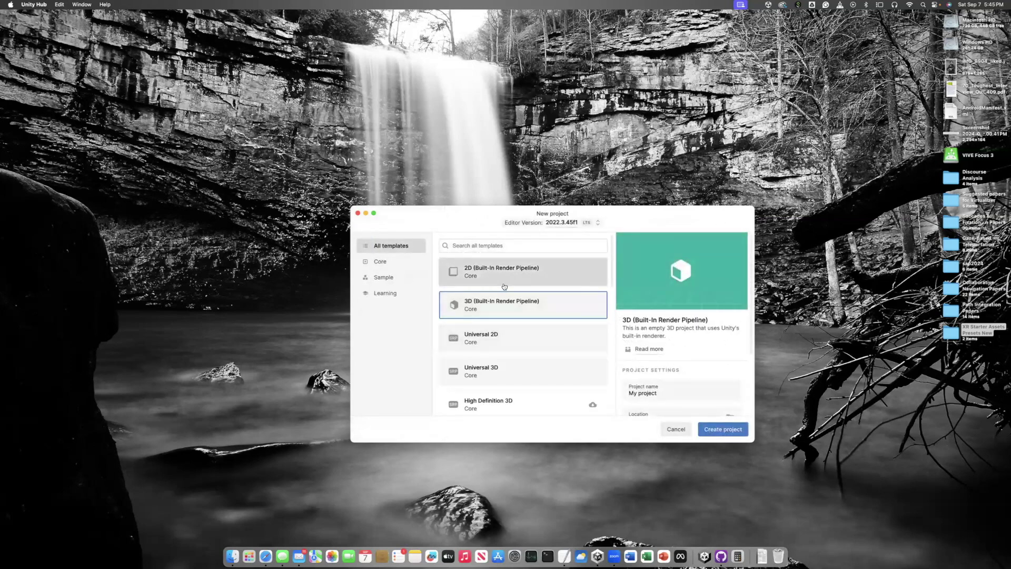
click(483, 370)
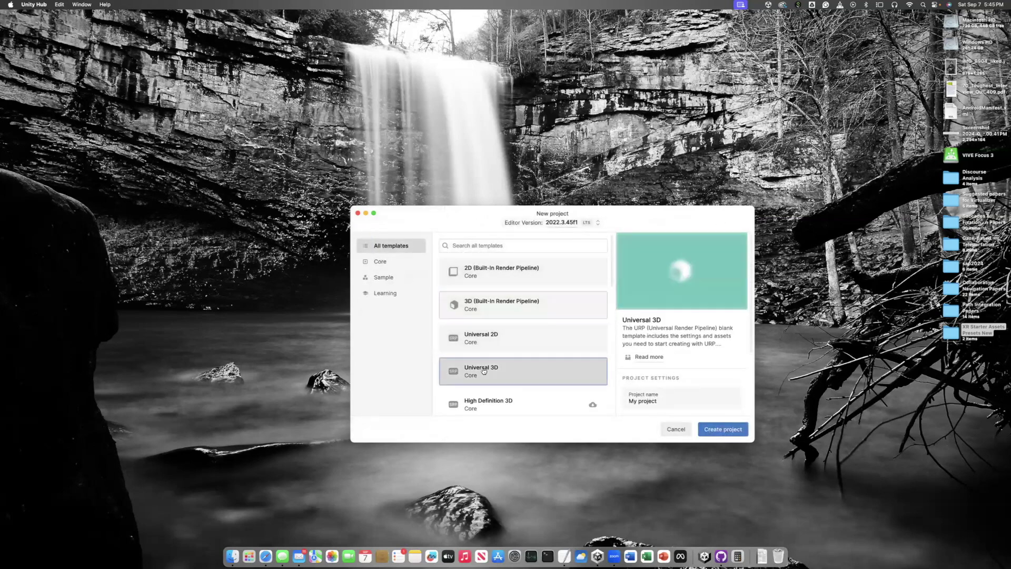
scroll(493, 369, down, 2)
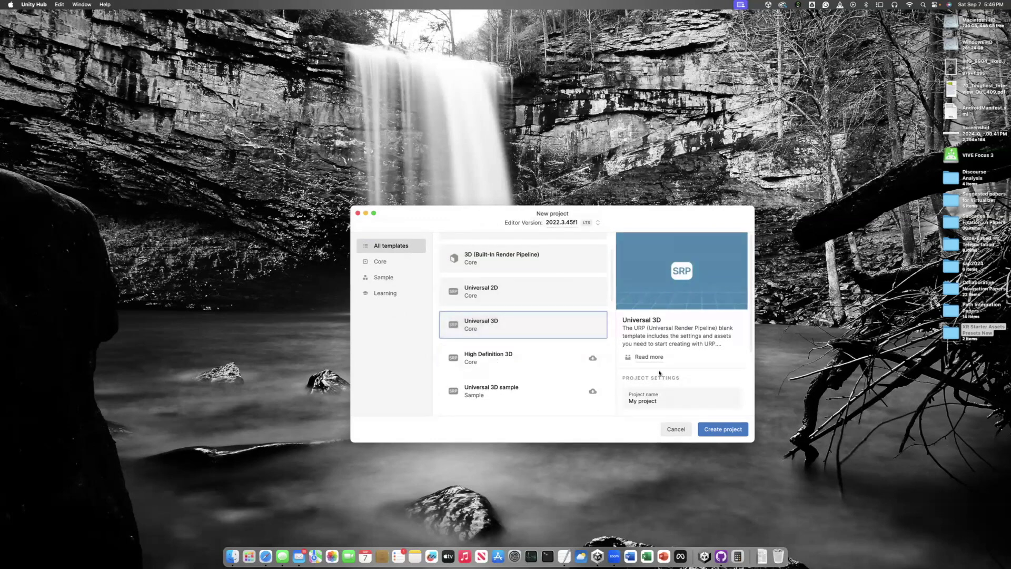
scroll(660, 374, down, 3)
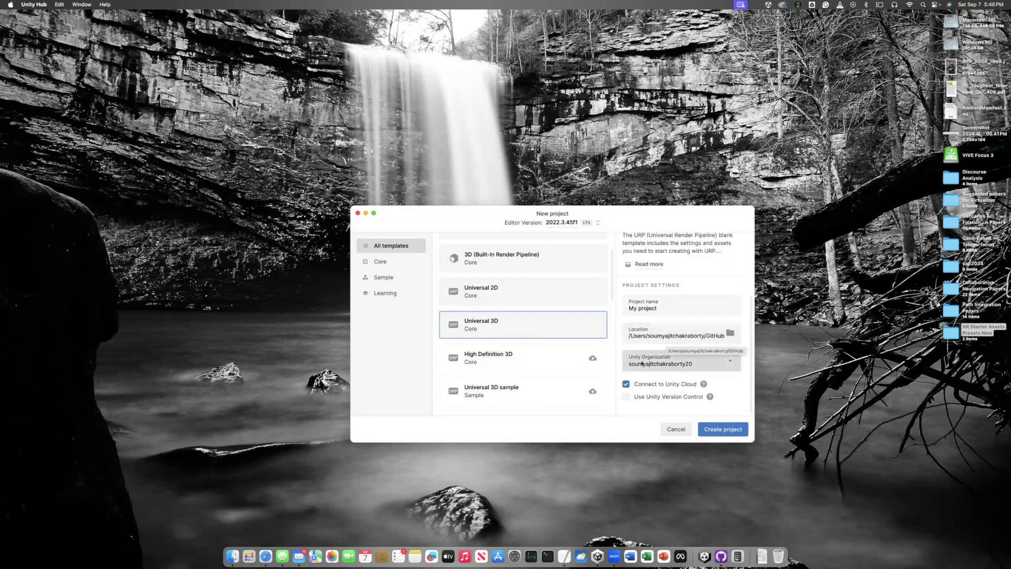
click(667, 311)
text(First Demo )
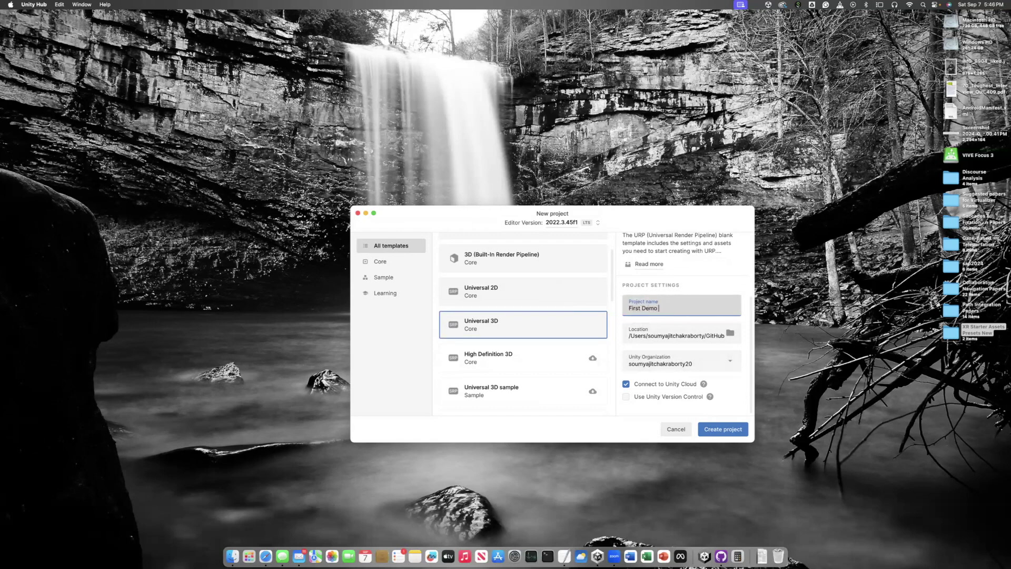
text(HTC VIVE FOCUS 3)
click(721, 429)
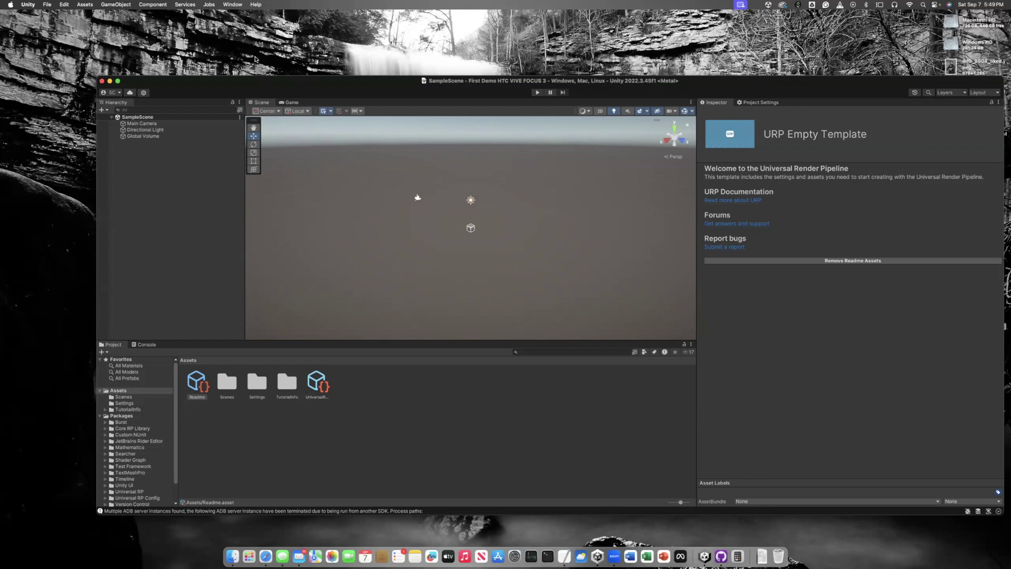
Install the XR Plugin Management package from the Unity Registry in the Package Manager
click(232, 4)
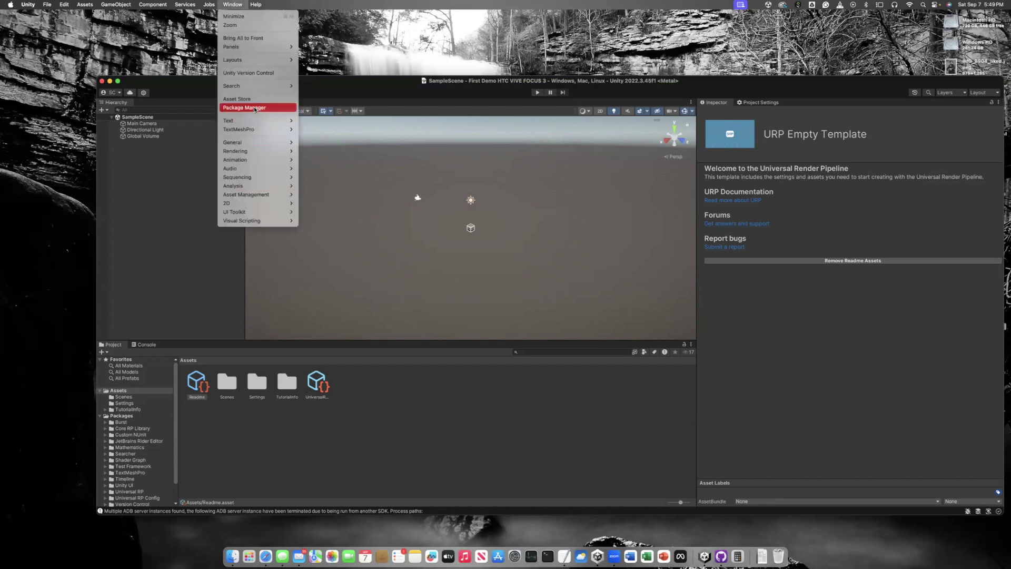
click(254, 107)
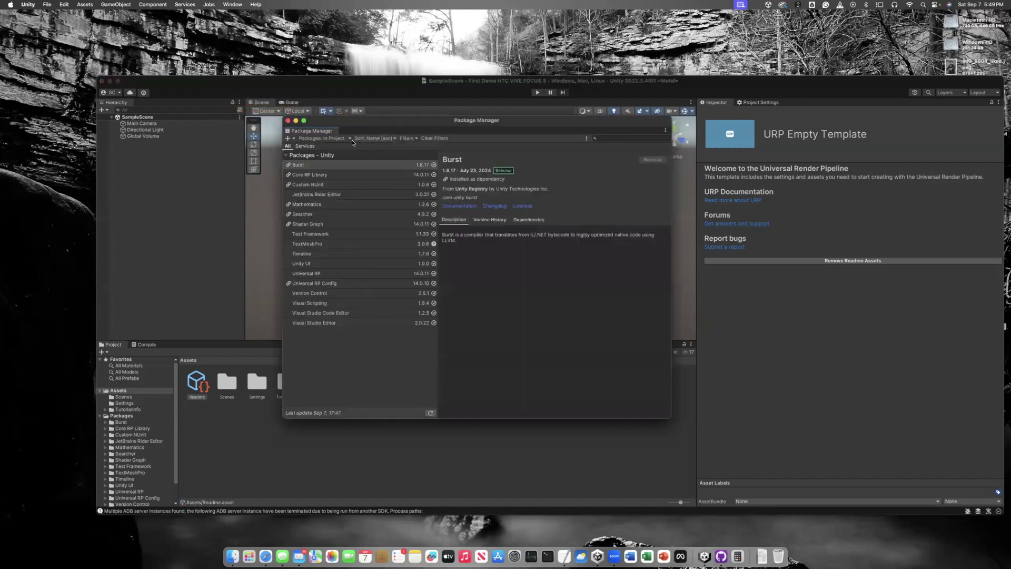
click(318, 153)
scroll(378, 263, down, 15)
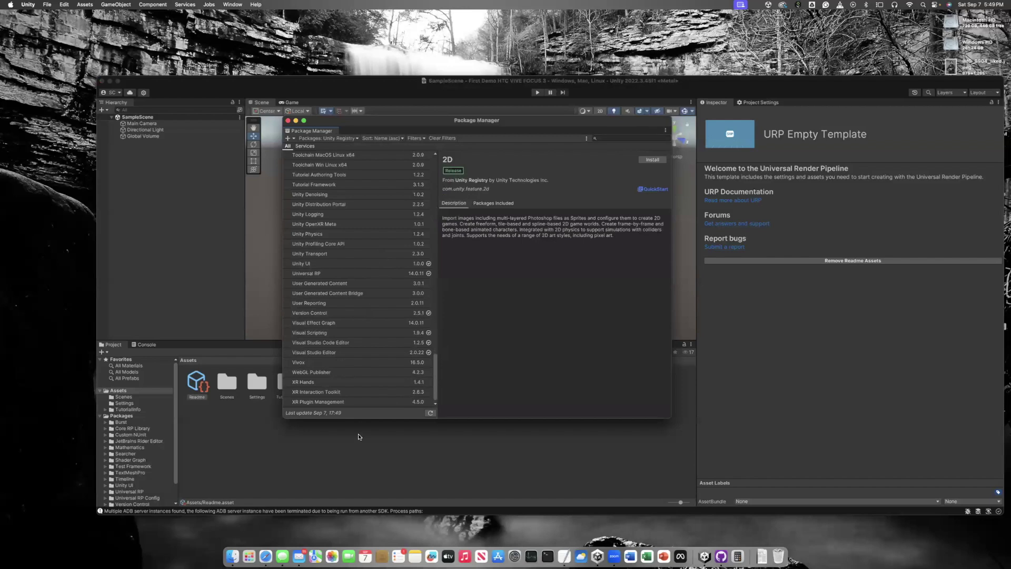
click(359, 403)
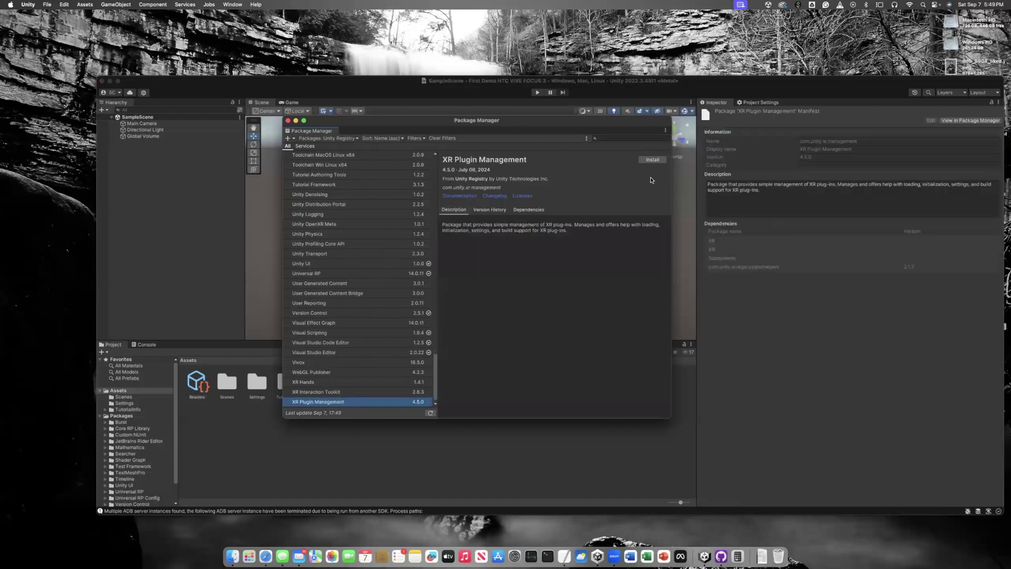
click(652, 159)
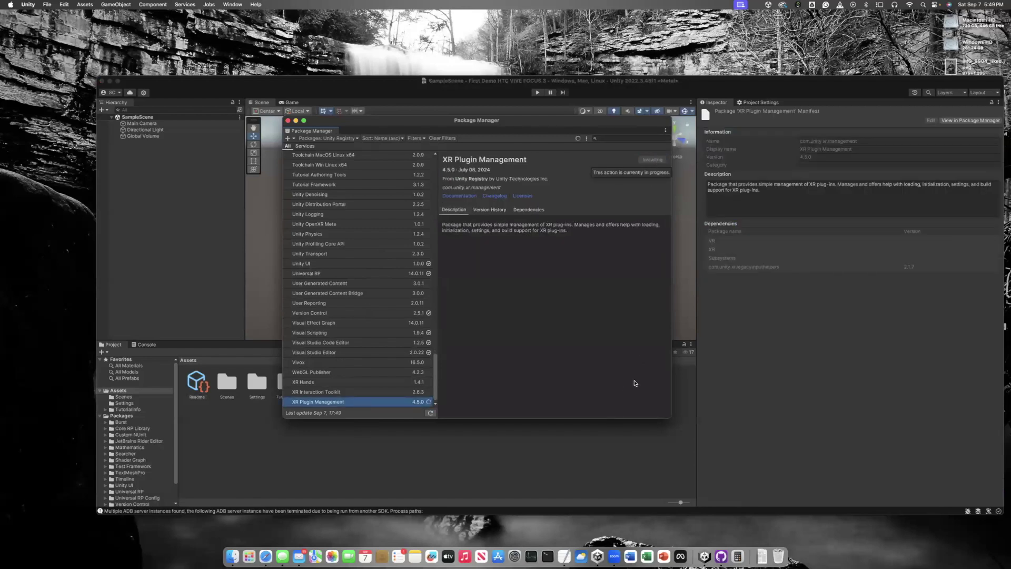
Install the XR Interaction Toolkit package and enable the new input system backends with an editor restart
click(388, 393)
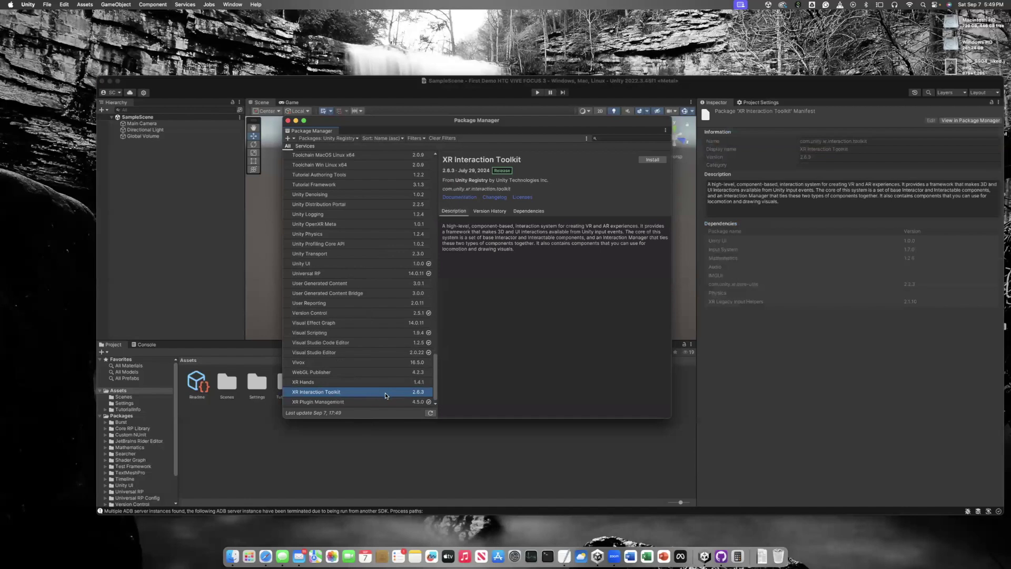
click(653, 160)
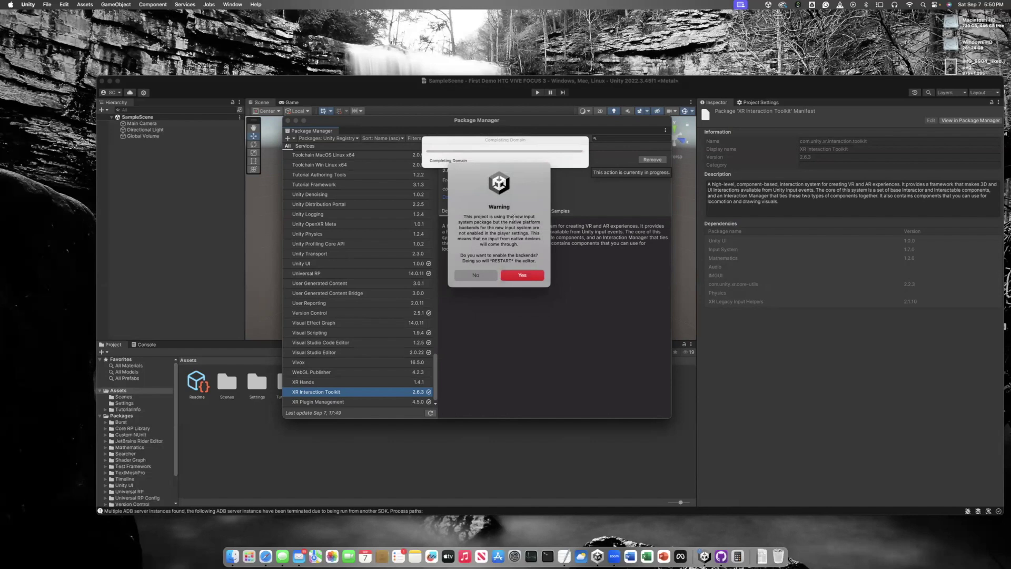
click(519, 276)
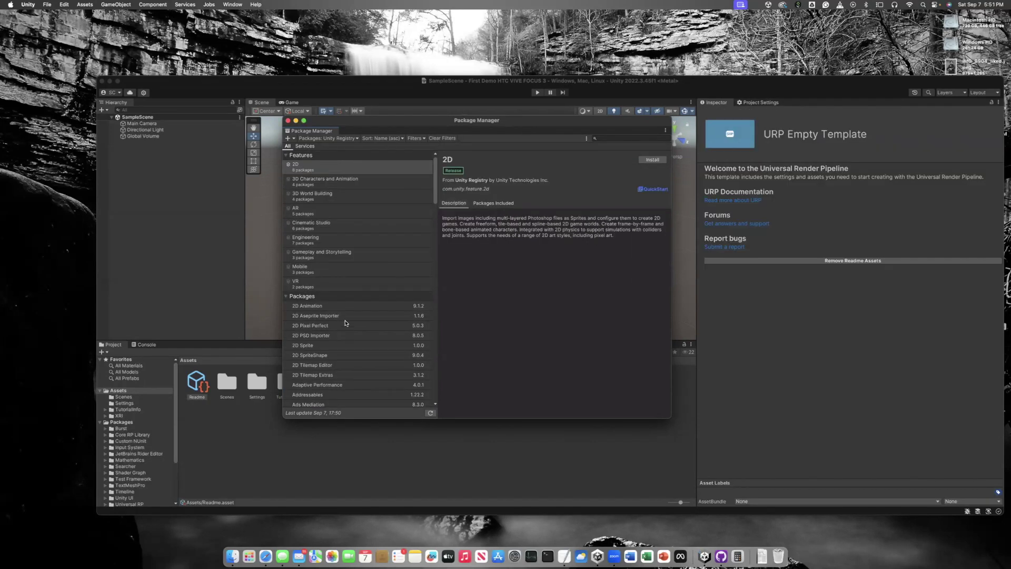
Import the Starter Assets sample of the XR Interaction Toolkit package
scroll(348, 322, down, 20)
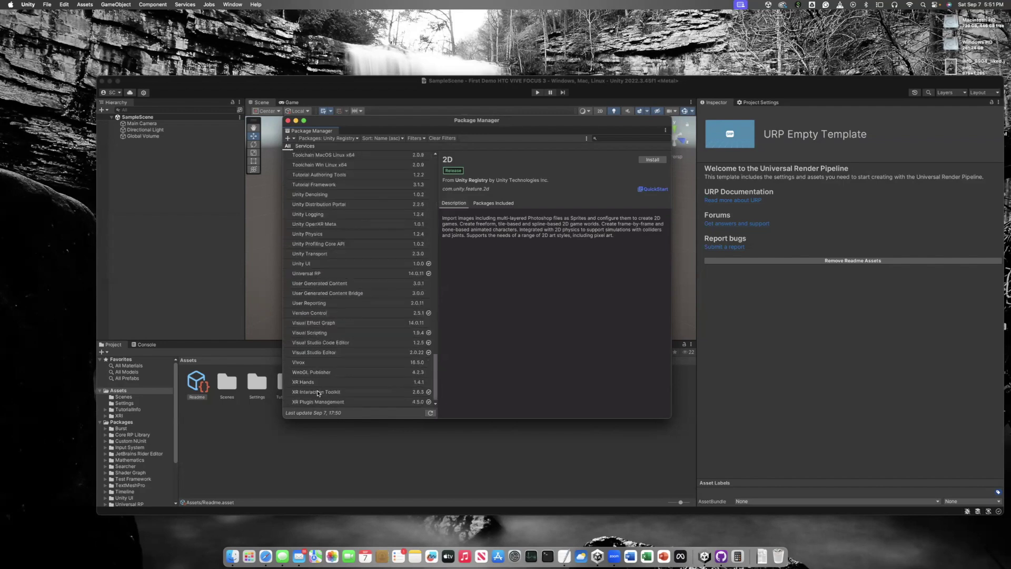
click(318, 392)
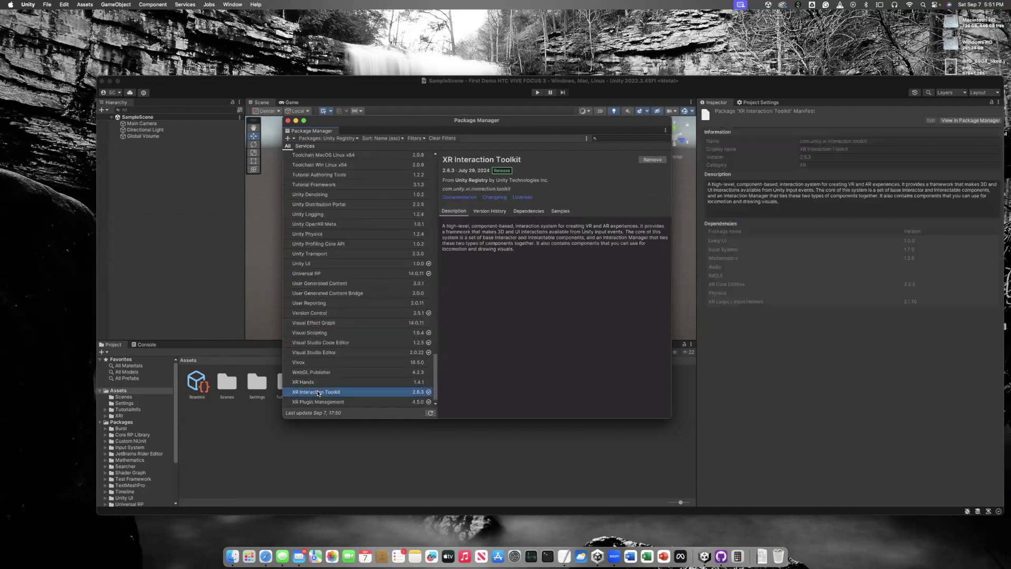
click(561, 212)
click(653, 230)
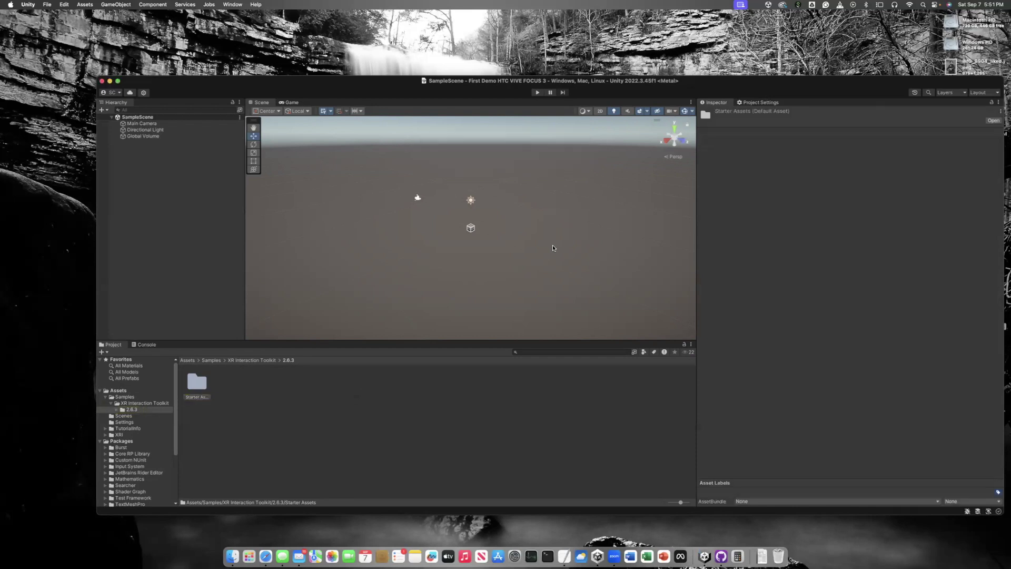
Update the TextMeshPro package to 3.0.9 in the Package Manager, and close the package window
click(223, 4)
click(270, 108)
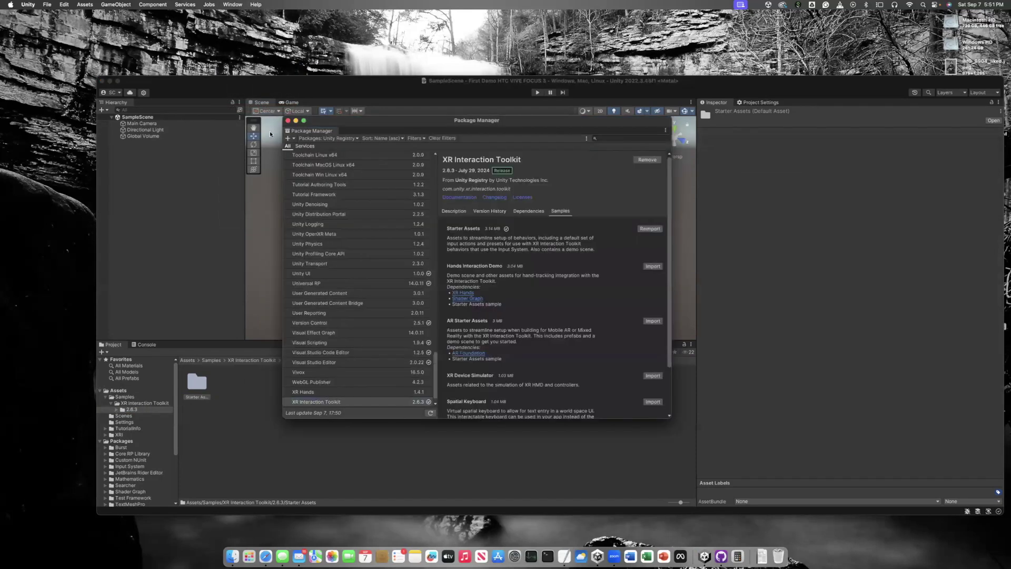
scroll(387, 200, up, 3)
click(384, 200)
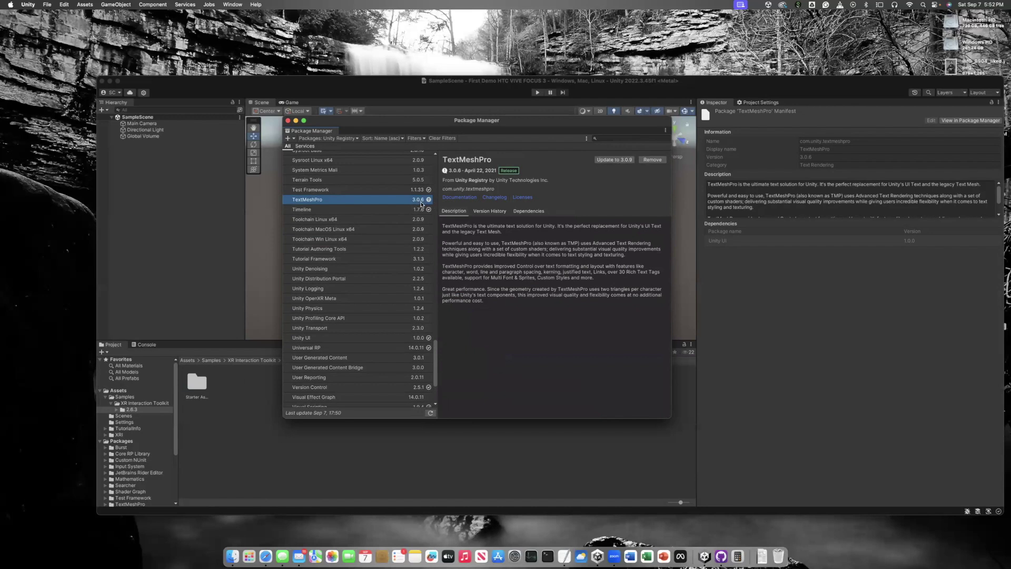
click(614, 160)
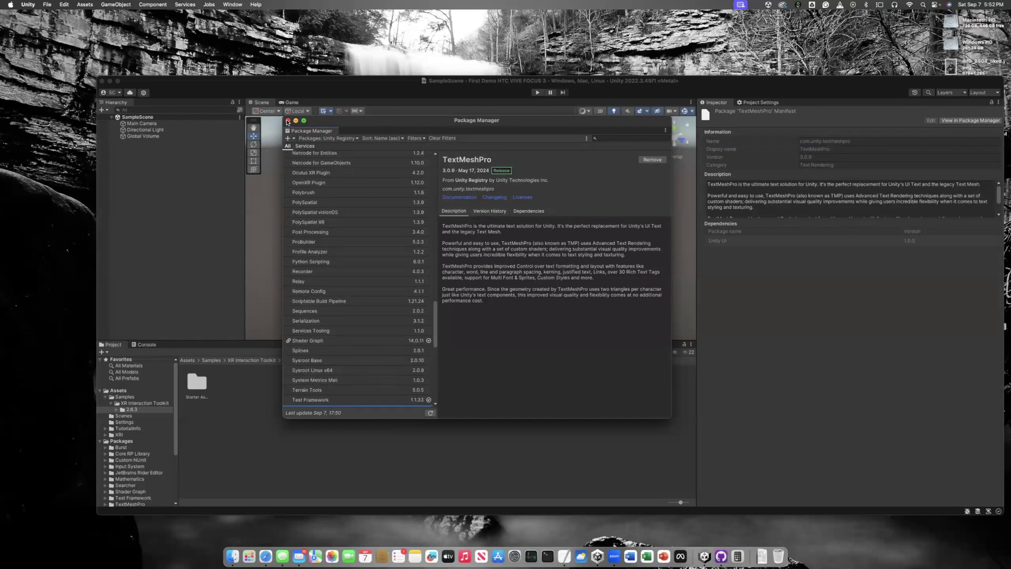
click(287, 121)
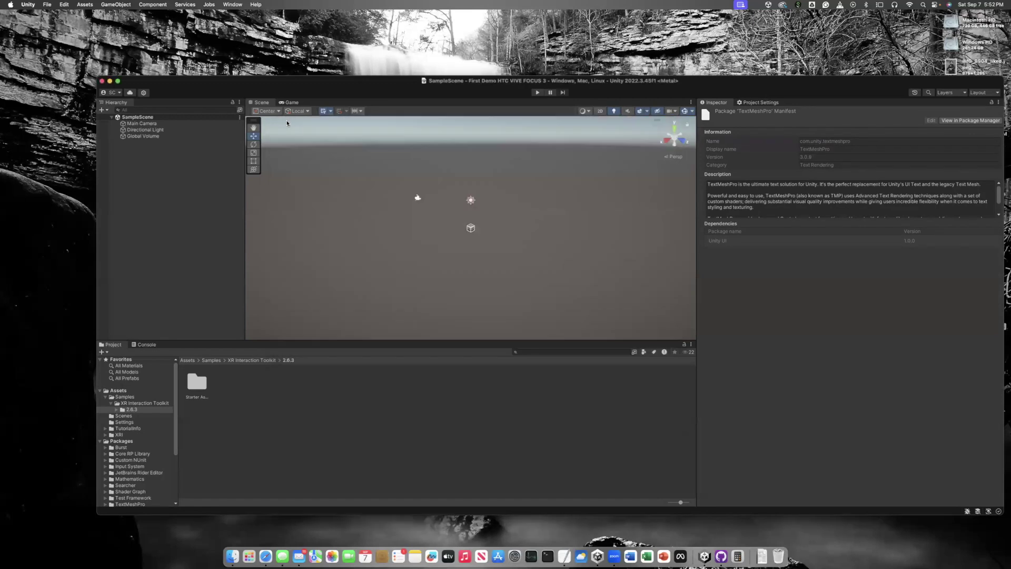
Switch the project's build platform to Android in the Build Settings
click(47, 4)
click(60, 110)
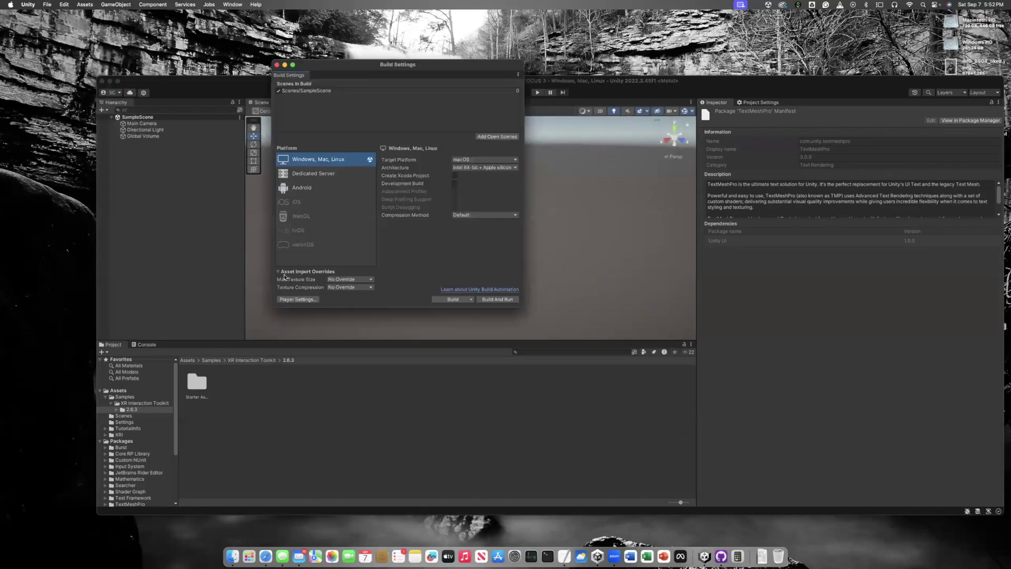
click(310, 187)
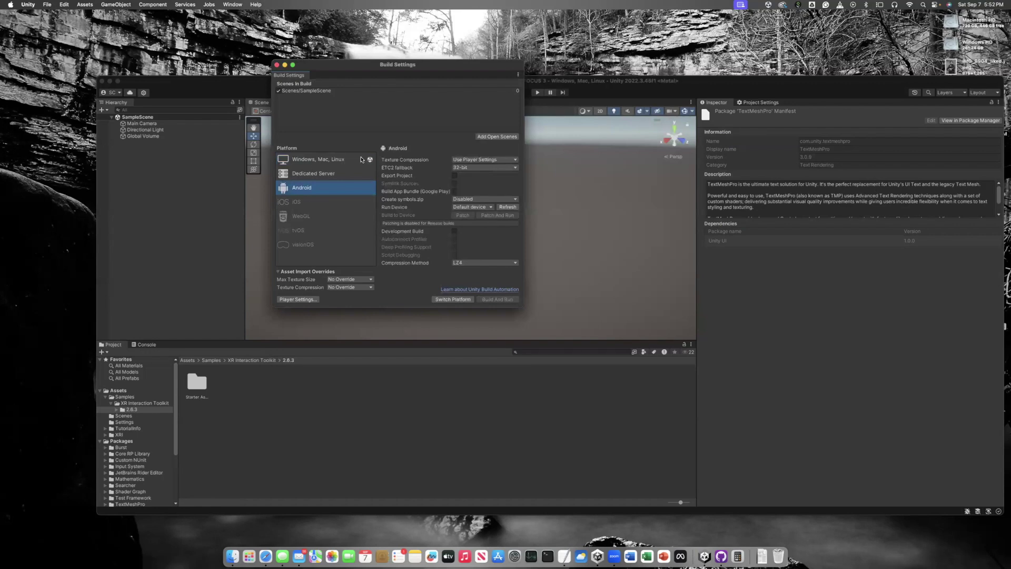
click(451, 300)
Open the Player settings, detach the Project Settings window, and dock it again beside the Inspector
click(299, 299)
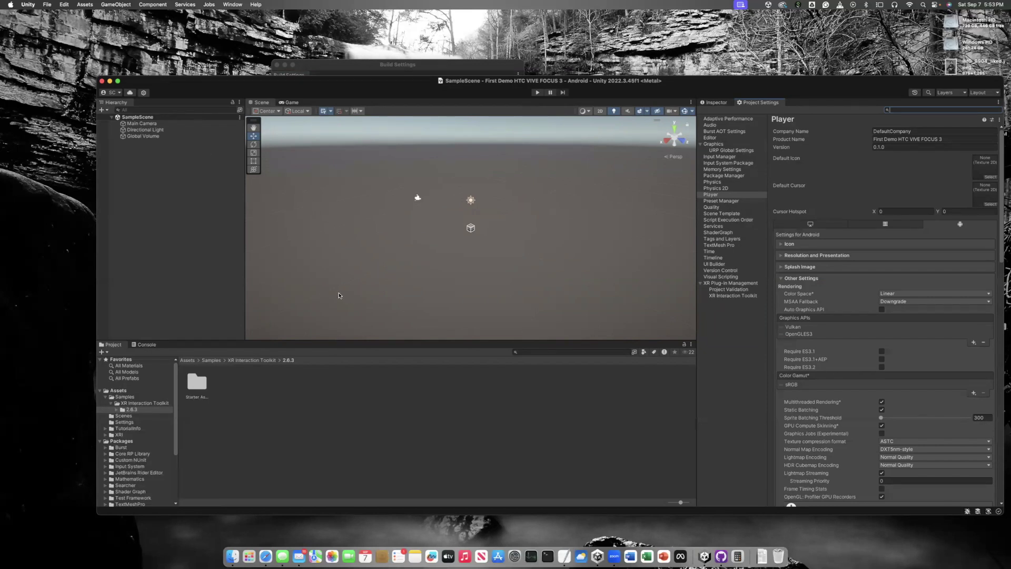
drag(762, 104, 520, 254)
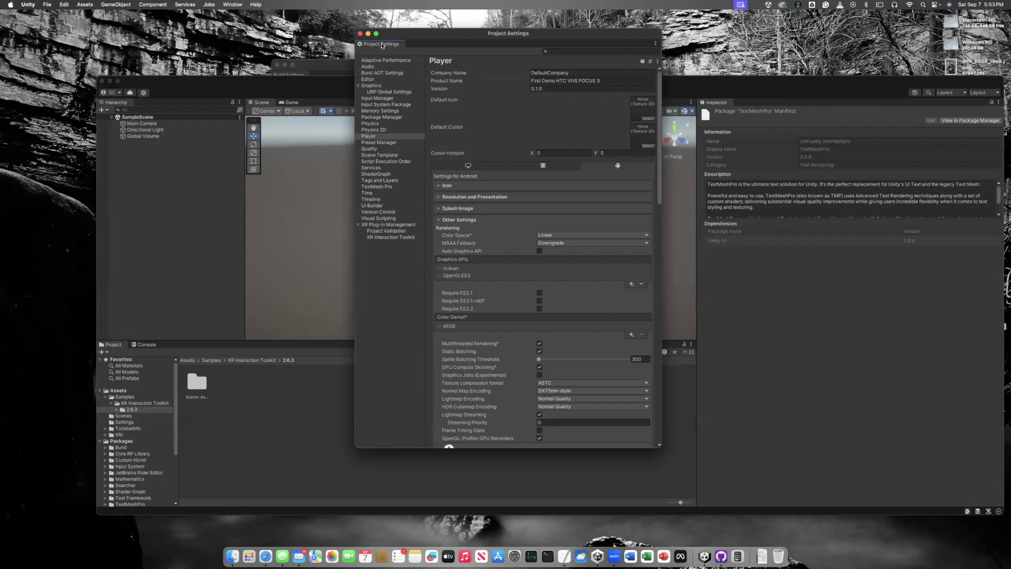
drag(381, 44, 771, 103)
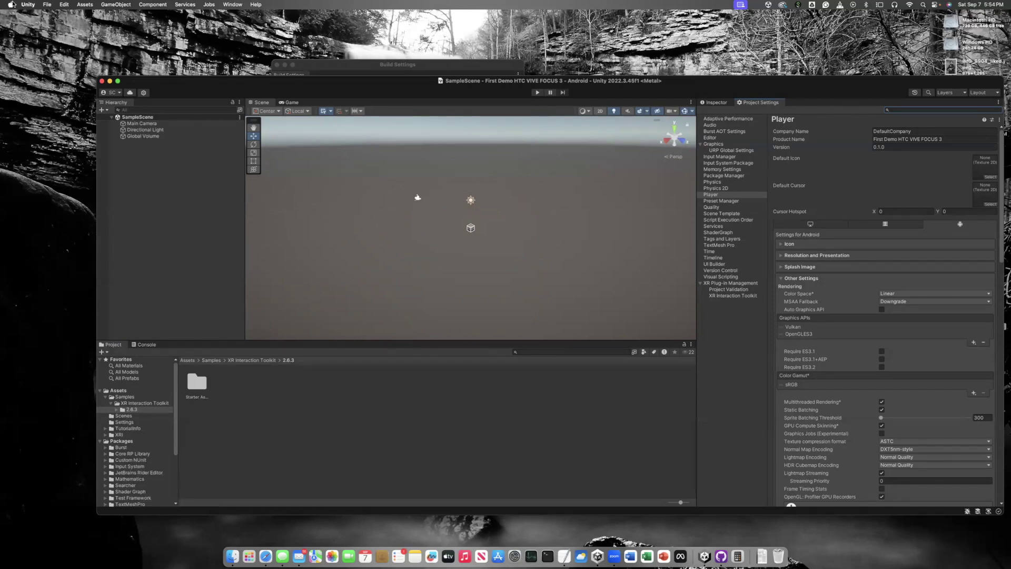
Reopen the Build Settings to check the Android platform options, and close the window again
click(42, 4)
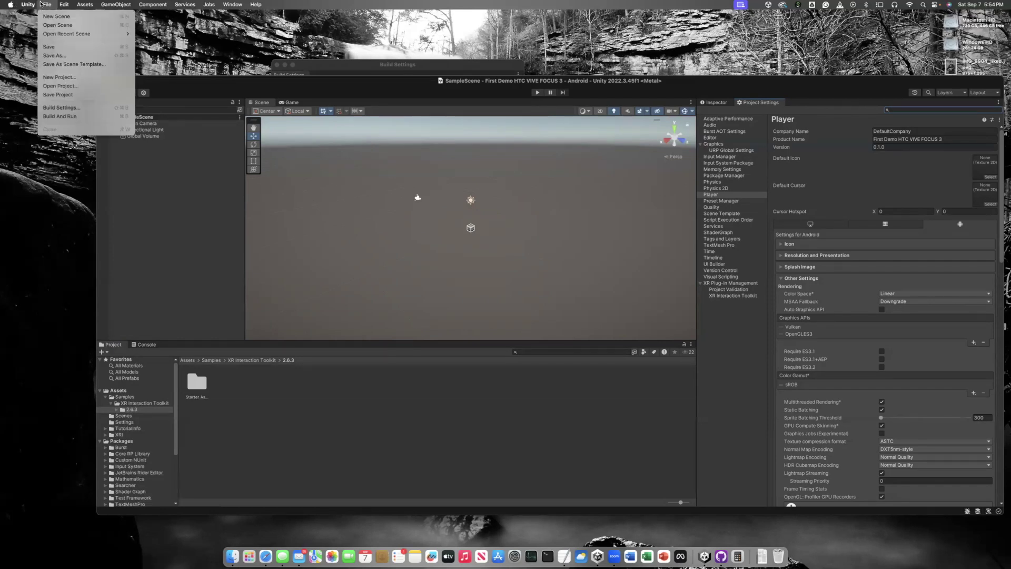
click(58, 107)
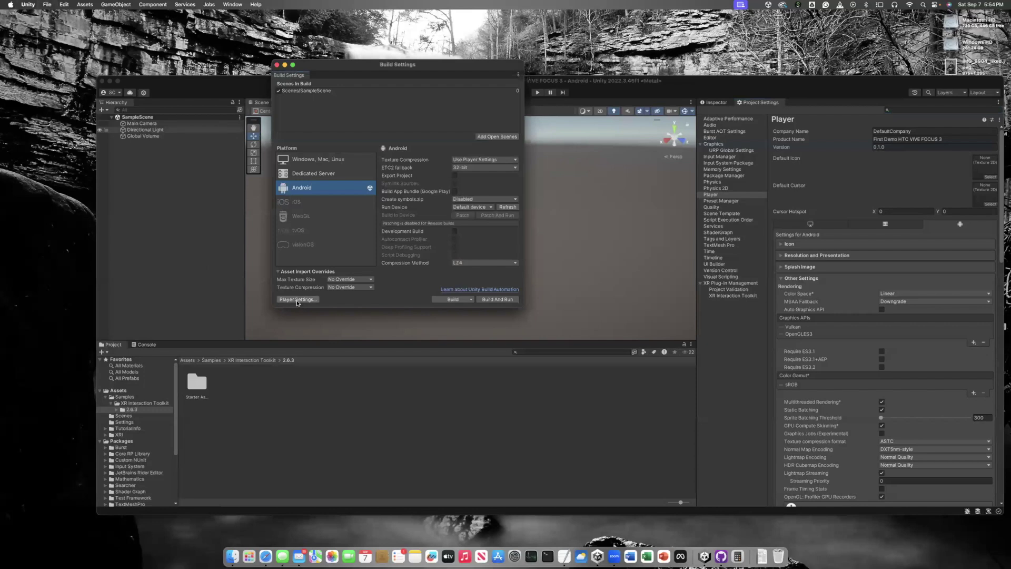
click(277, 65)
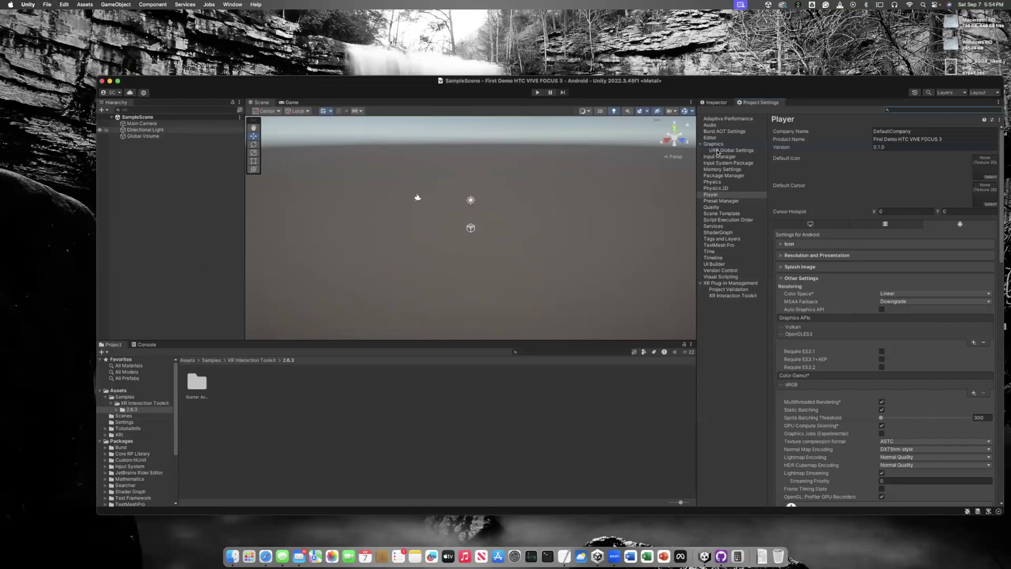
click(726, 176)
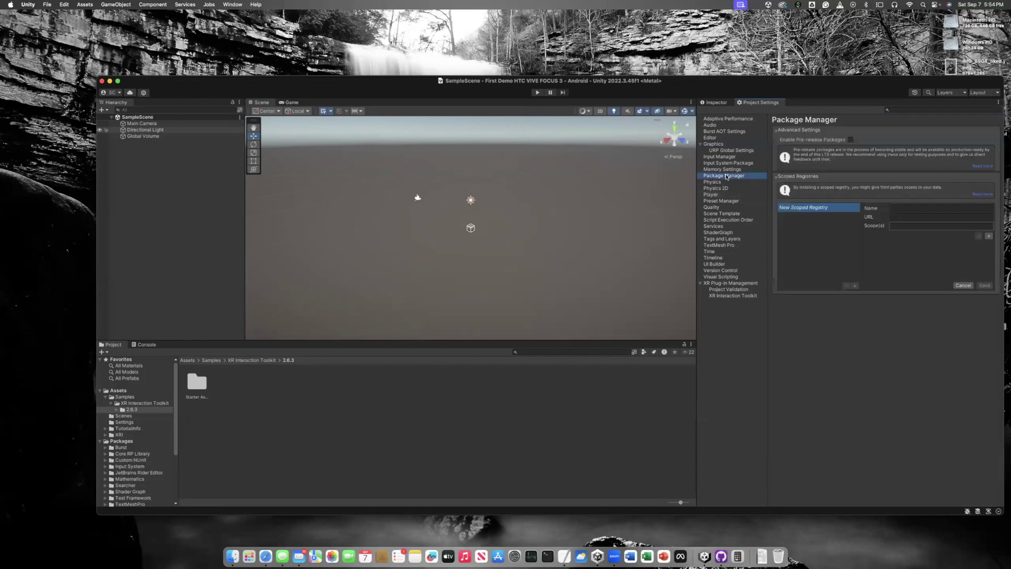
click(894, 212)
text(VIVE)
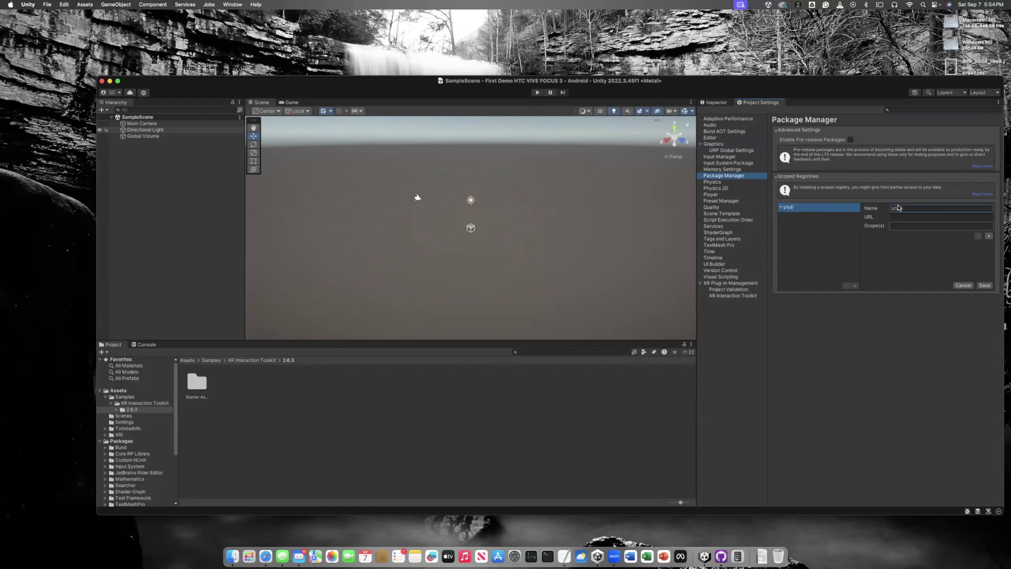
click(896, 244)
click(911, 218)
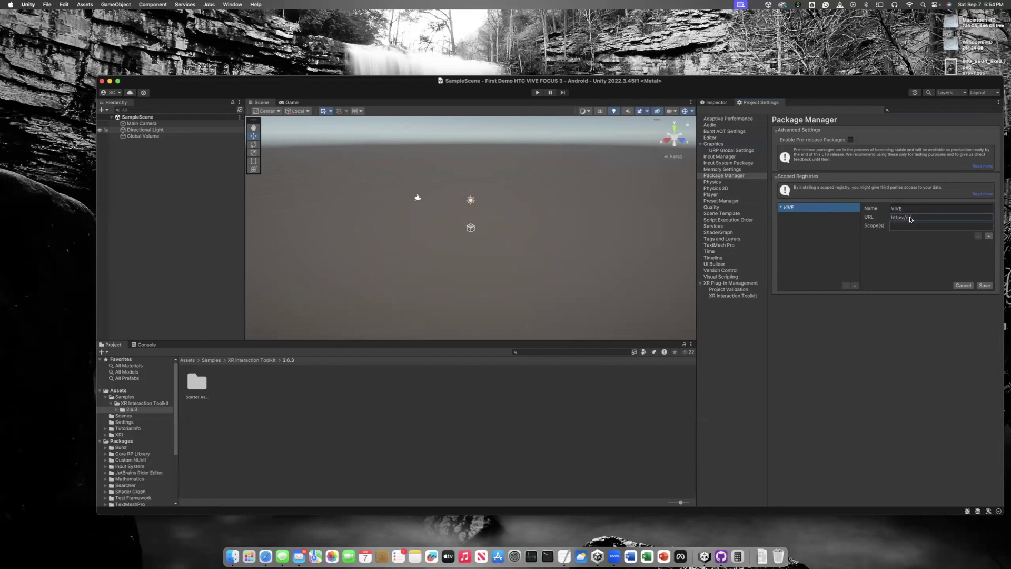
text(https://npm-registry.vive.com)
click(908, 227)
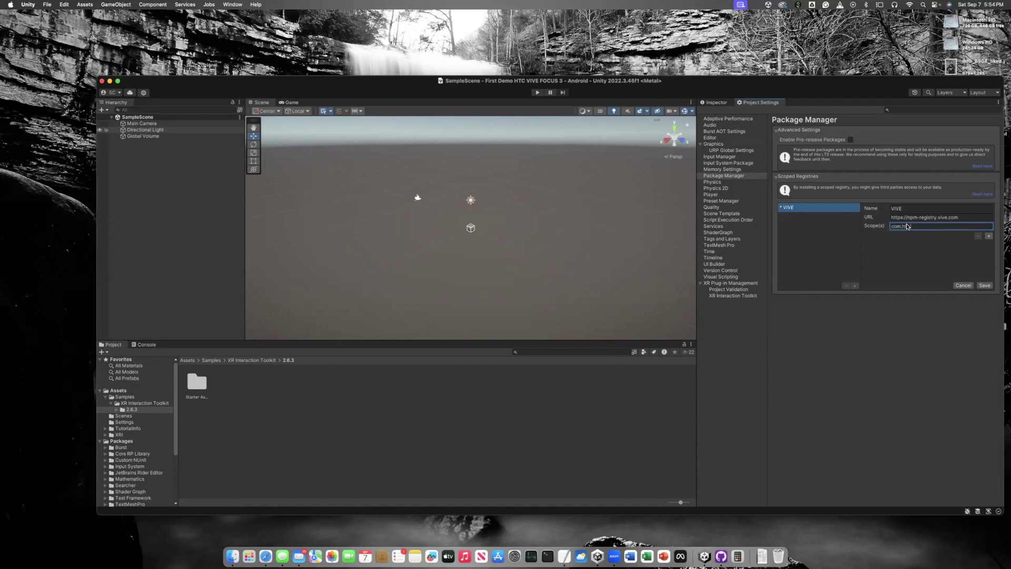
click(905, 242)
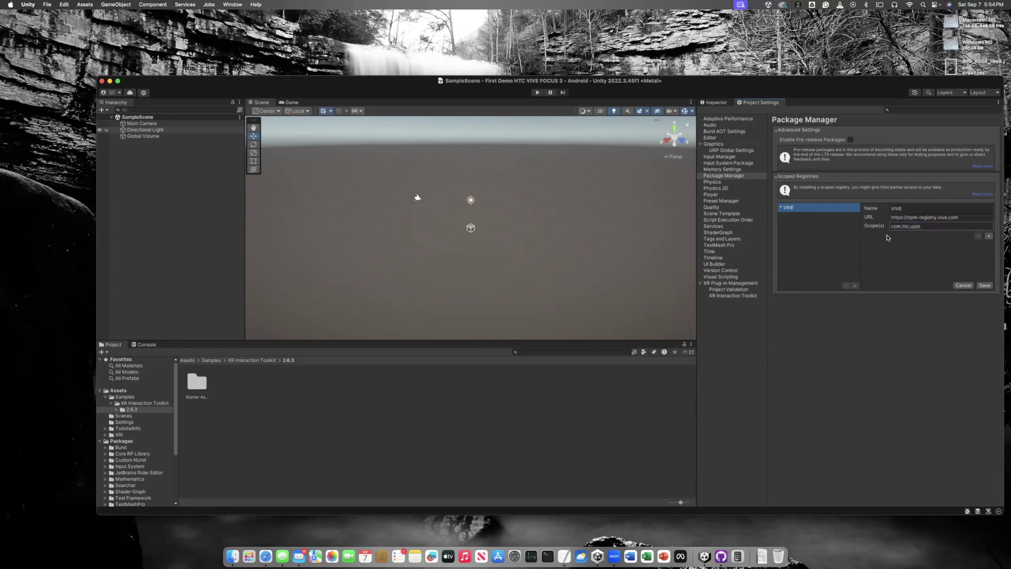
click(983, 285)
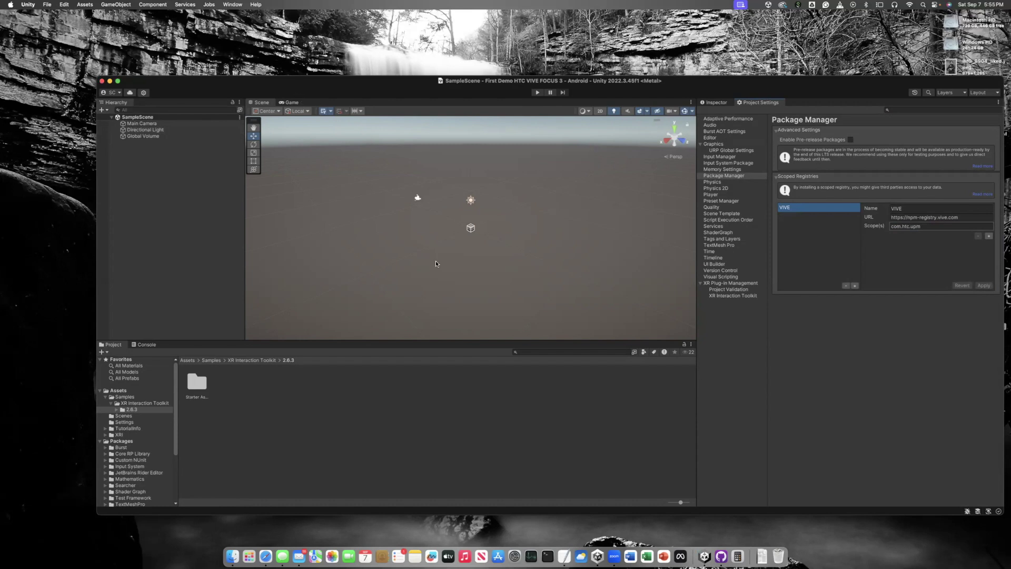
Install the VIVE Wave XR Plugin - Essence package from My Registries in the Package Manager
click(232, 4)
click(255, 108)
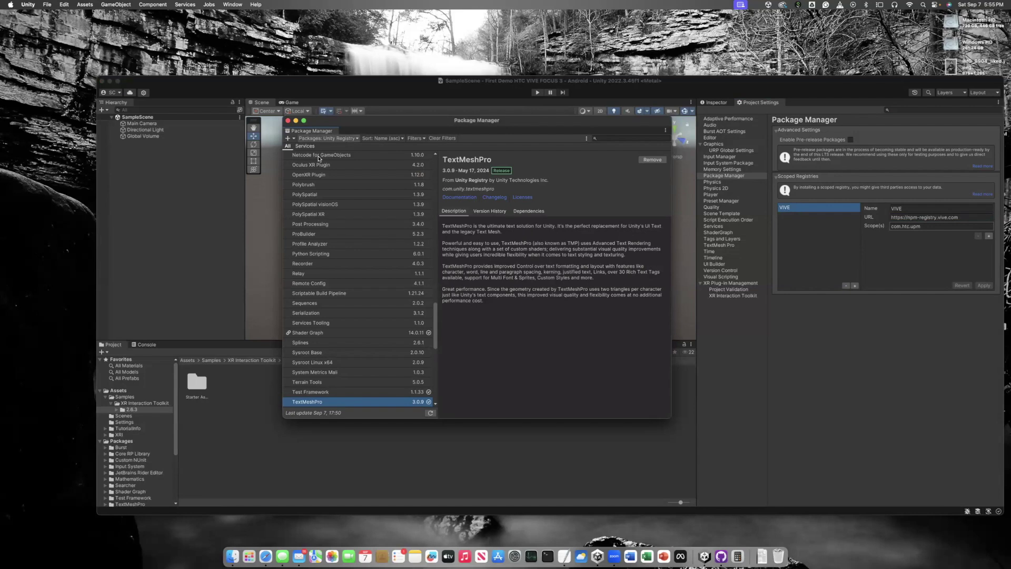
click(328, 138)
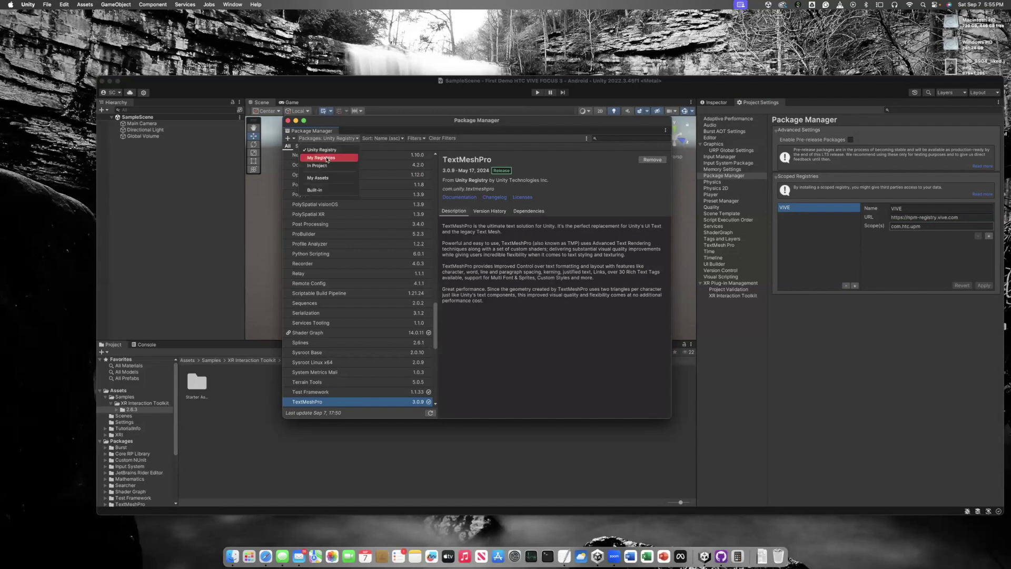
click(326, 158)
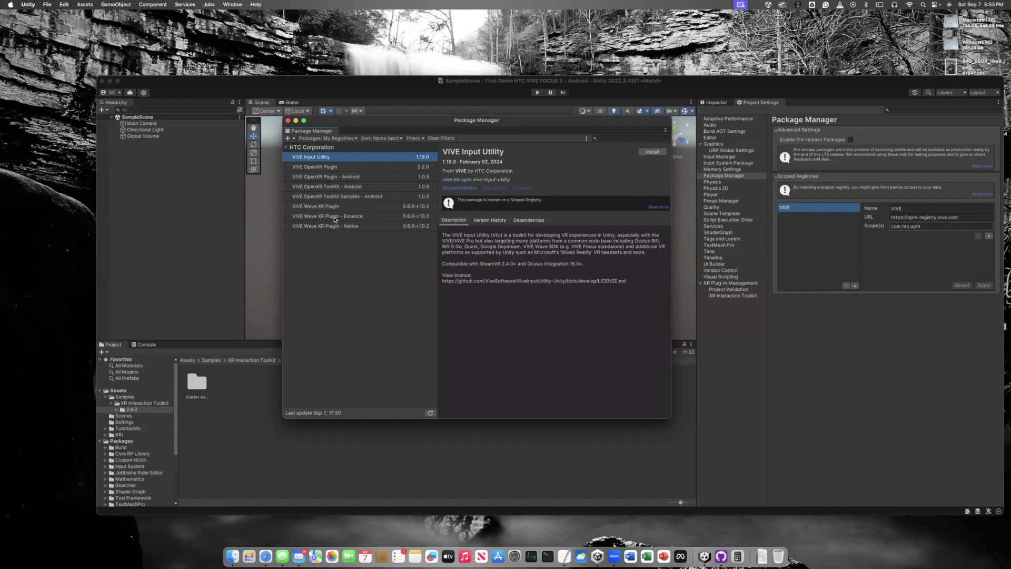
click(389, 220)
click(653, 152)
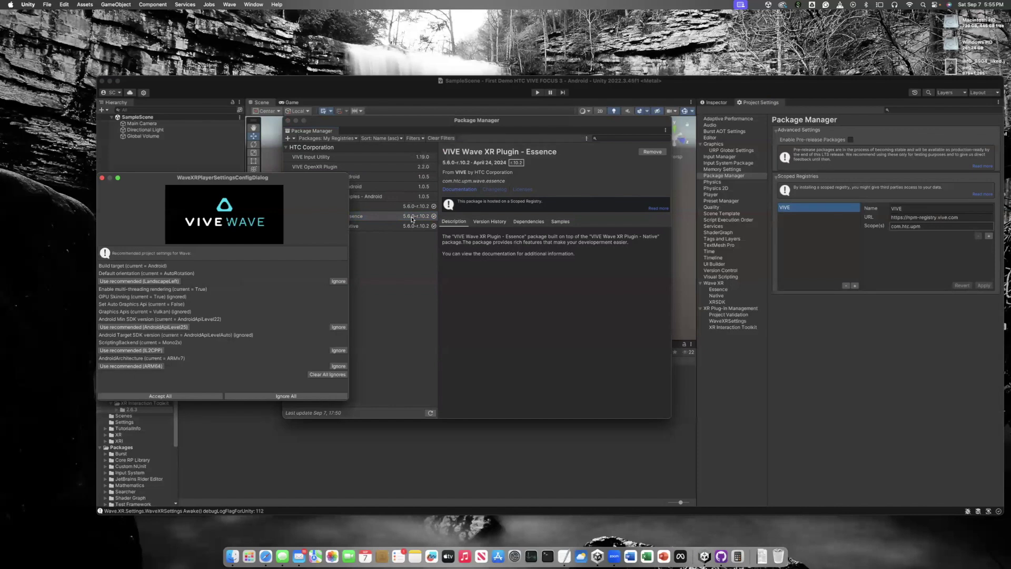
click(420, 239)
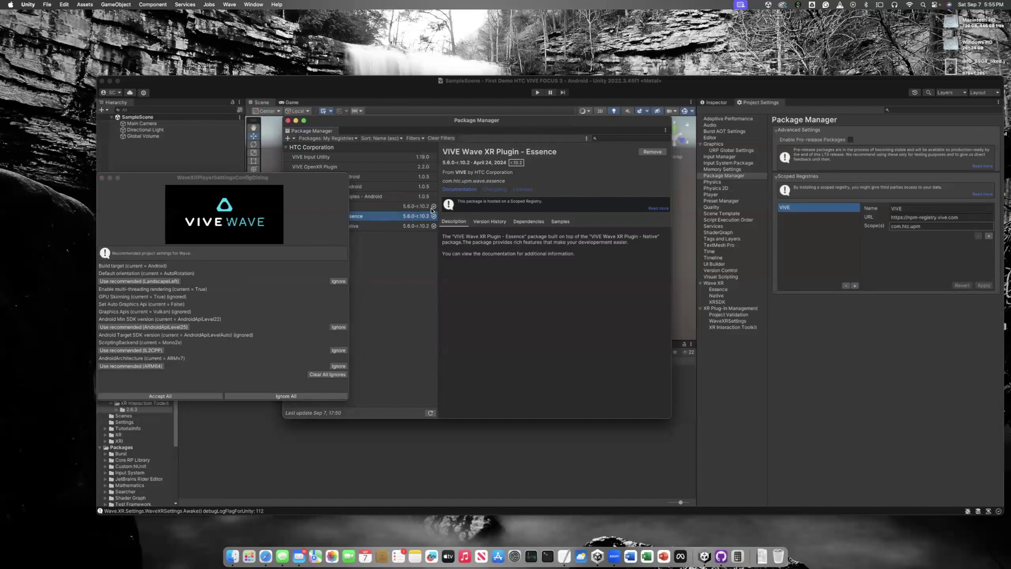
Apply the recommended Wave player settings ARM64, IL2CPP, LandscapeLeft and AndroidApiLevel25, and close the configuration dialog
drag(235, 179, 297, 182)
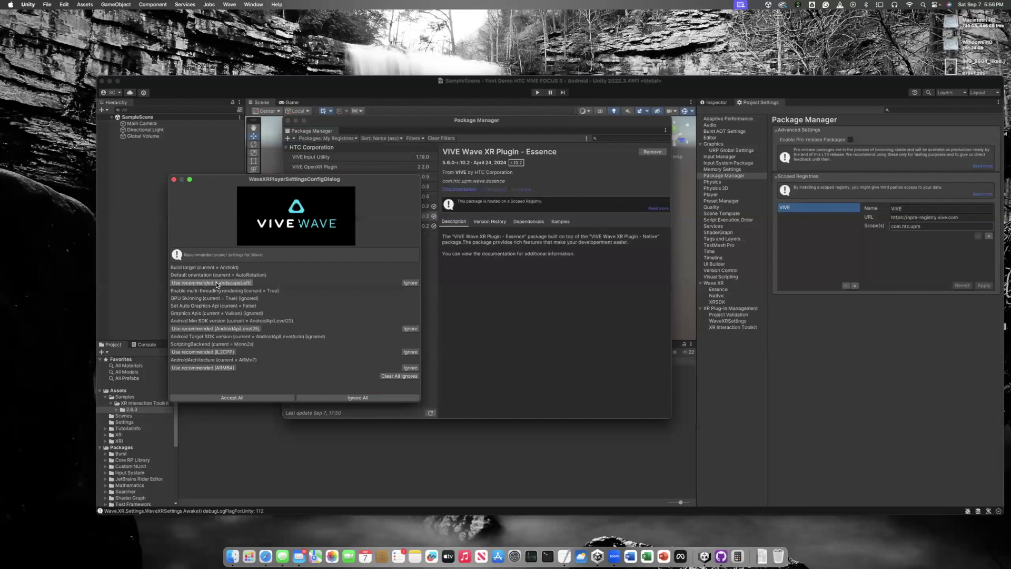
click(218, 369)
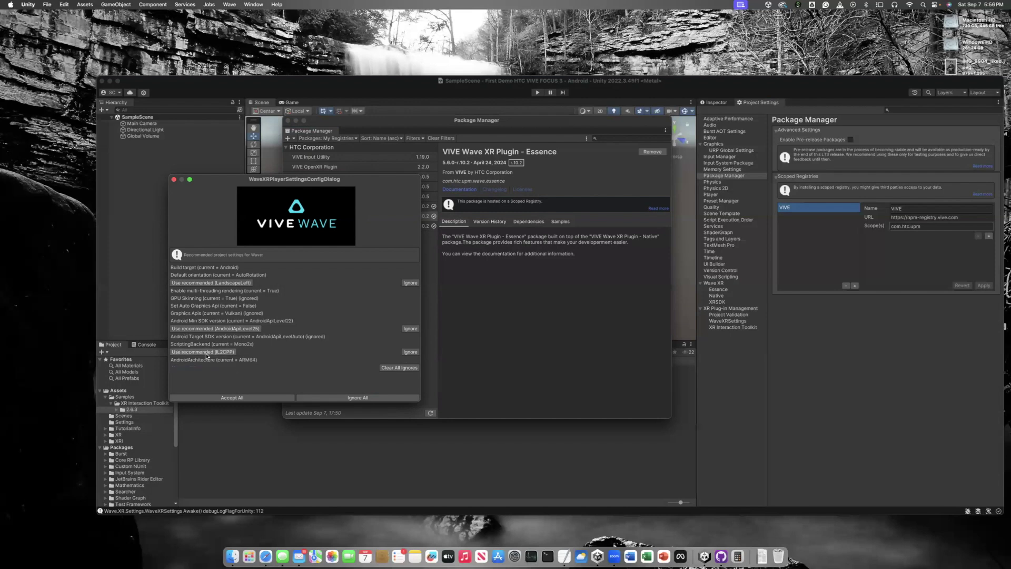
click(226, 352)
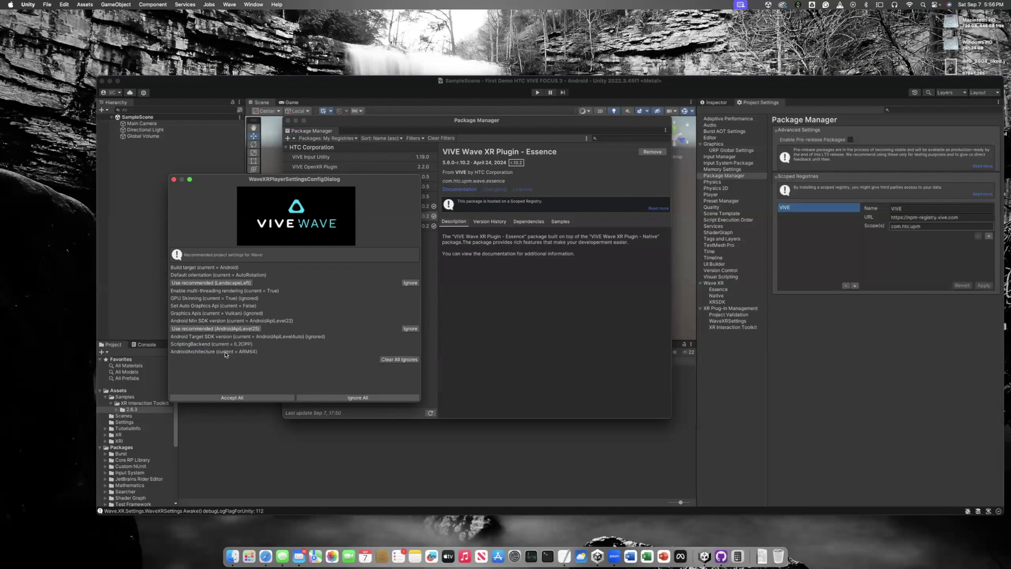
click(228, 283)
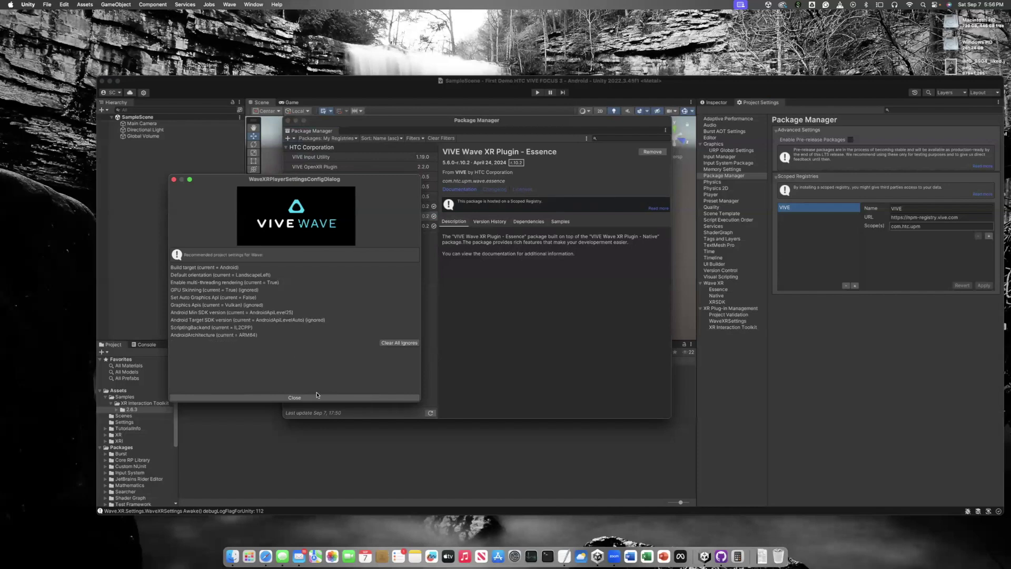
click(302, 399)
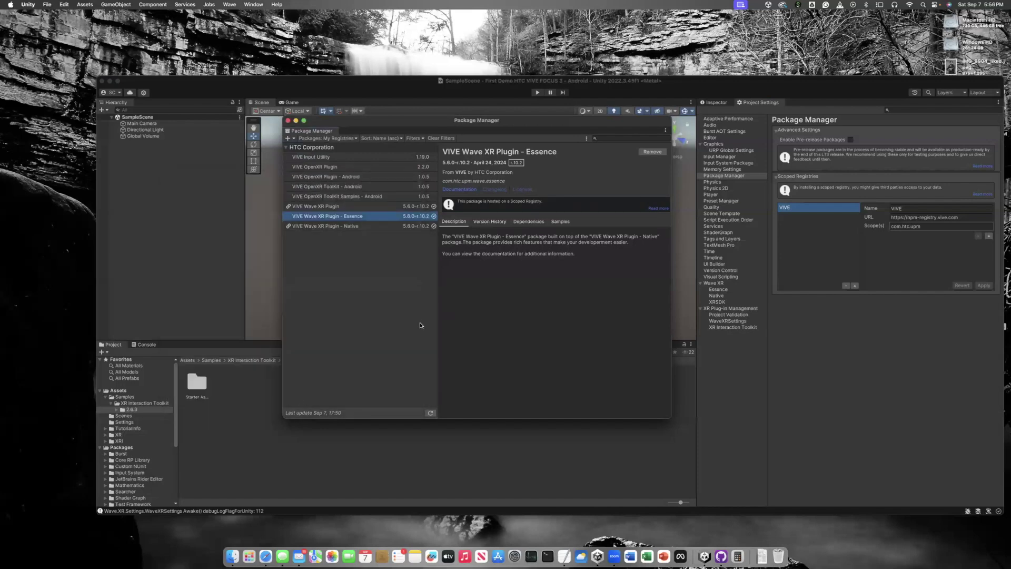
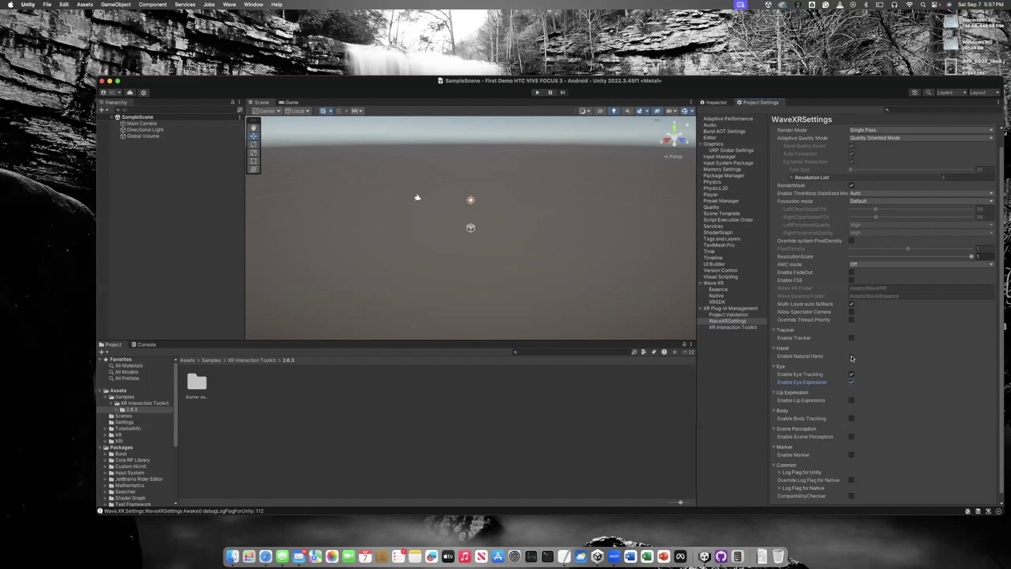
Enable Natural Hand and Tracker in WaveXRSettings, and fix all Android issues in Project Validation
click(852, 357)
click(851, 339)
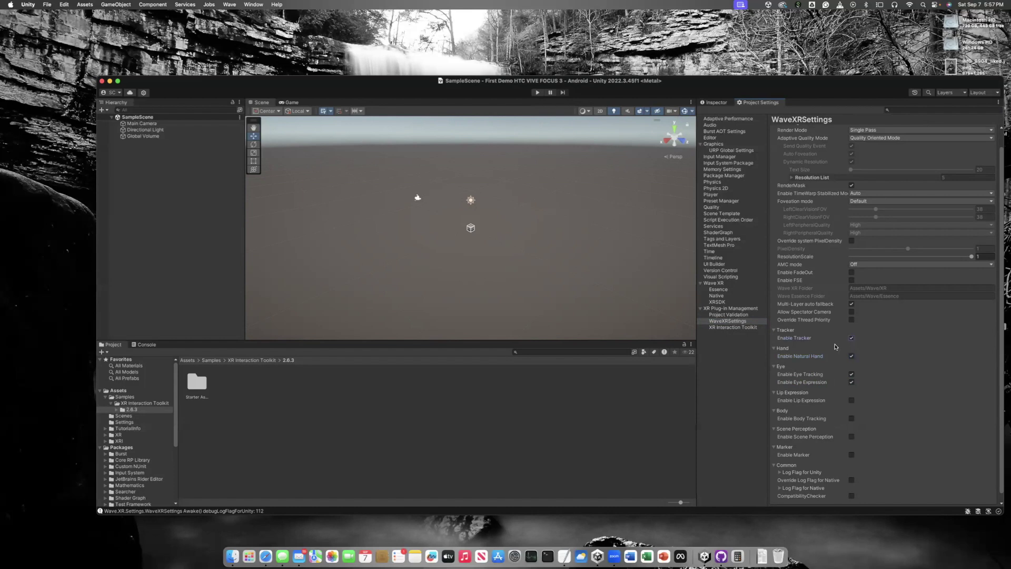
click(729, 315)
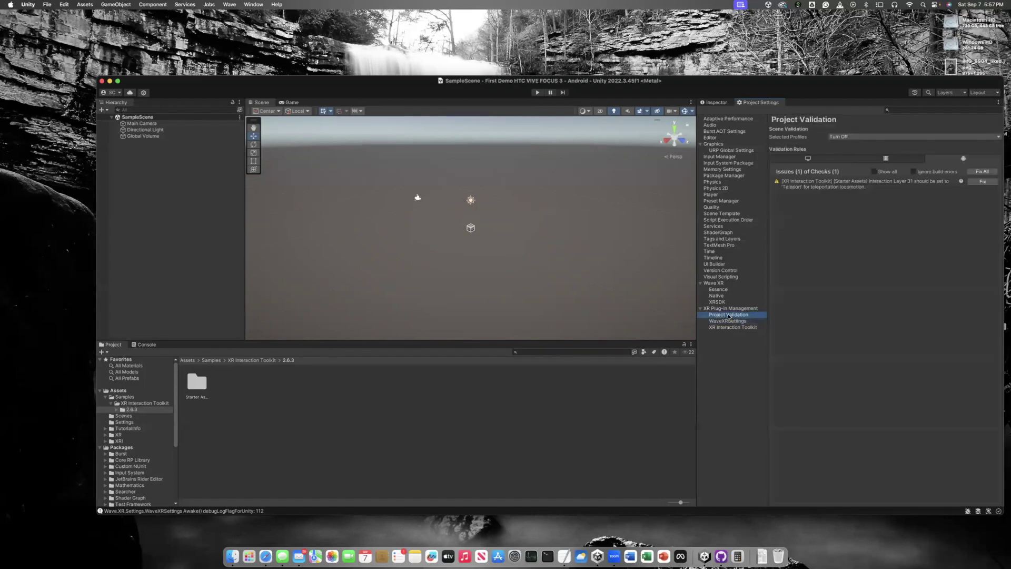
click(980, 173)
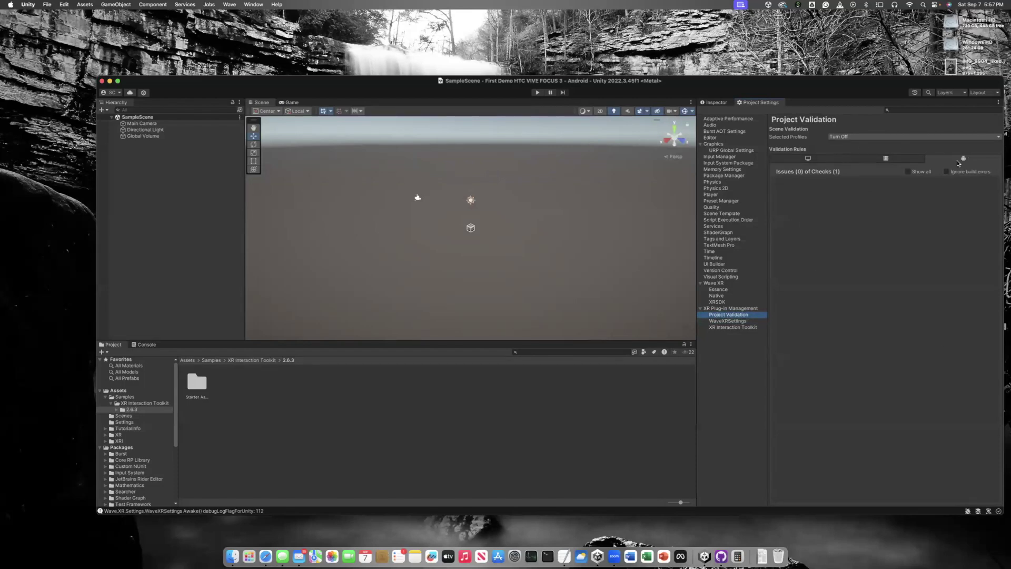
Enable the WaveXR plug-in provider for Android in XR Plug-in Management, and review the Wave XR Essence features
click(748, 308)
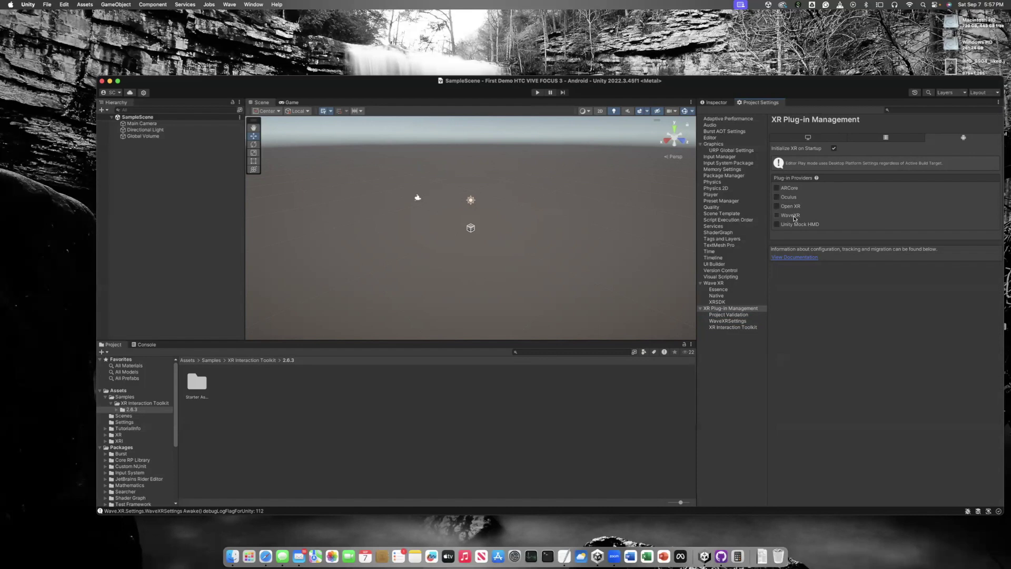
click(777, 217)
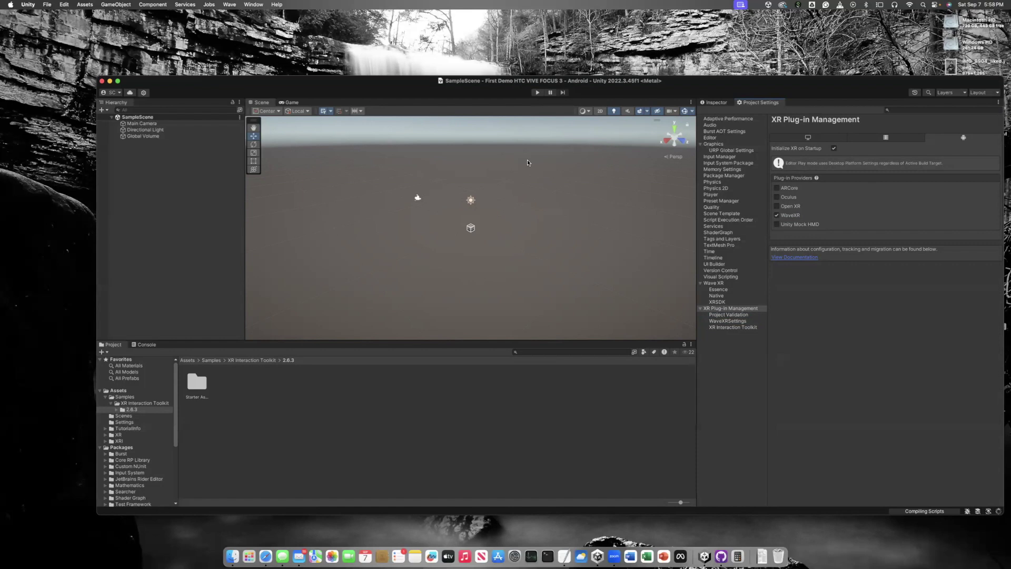
click(716, 283)
click(722, 289)
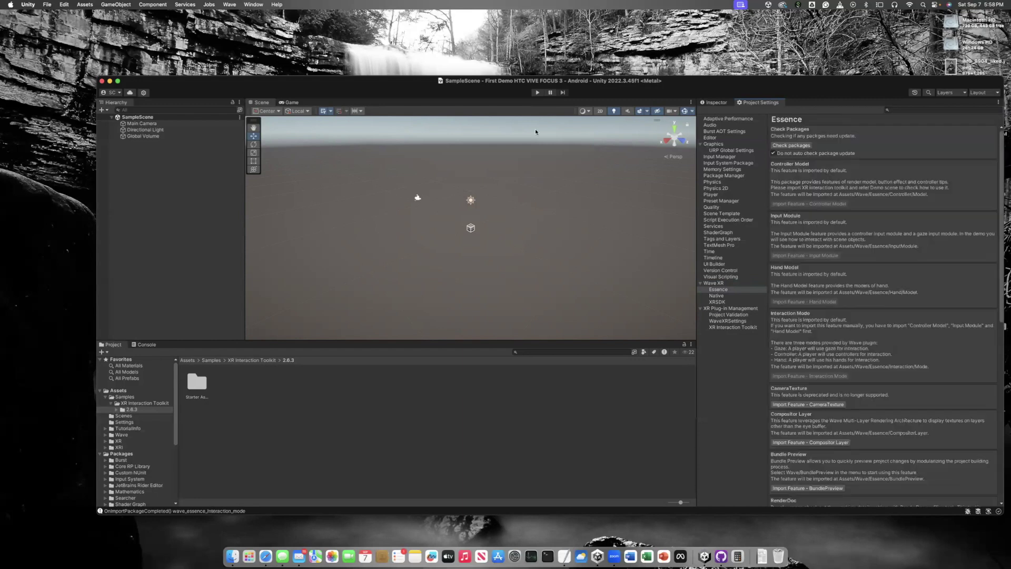
click(720, 284)
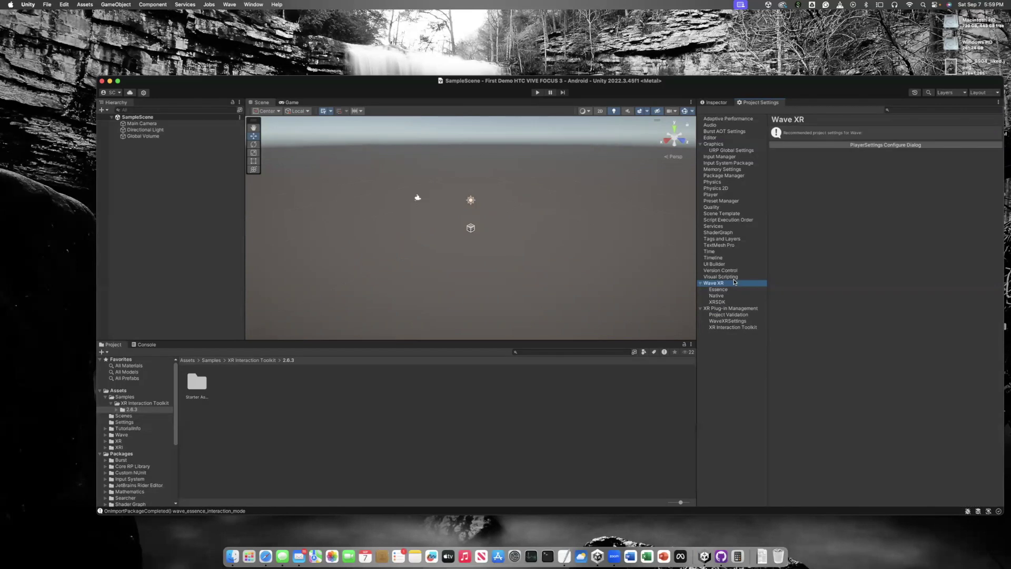
Set the project's Fixed Timestep to 0.008333333 in the Time settings
click(720, 253)
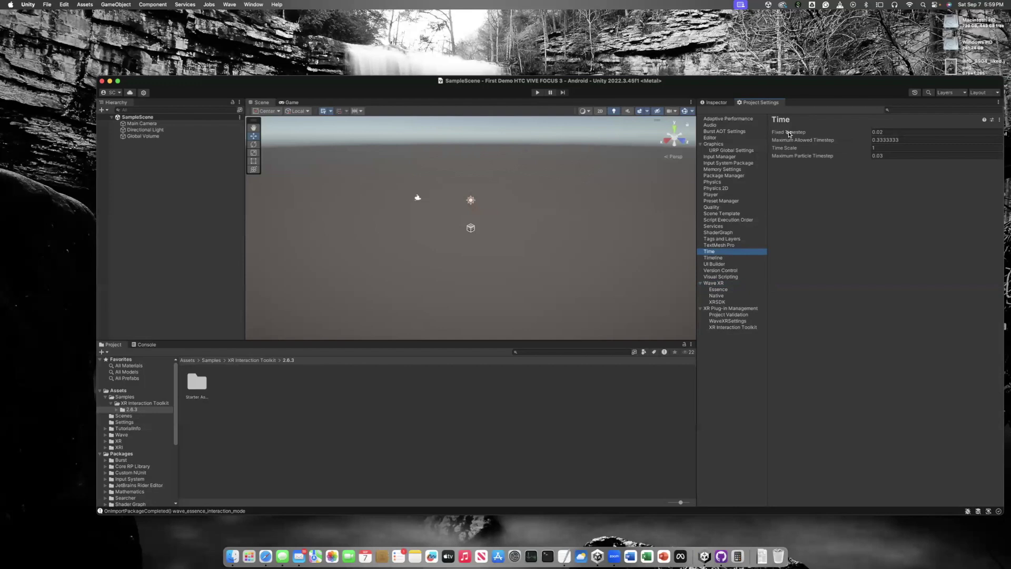
click(887, 131)
drag(887, 131, 869, 132)
text(0.008333333)
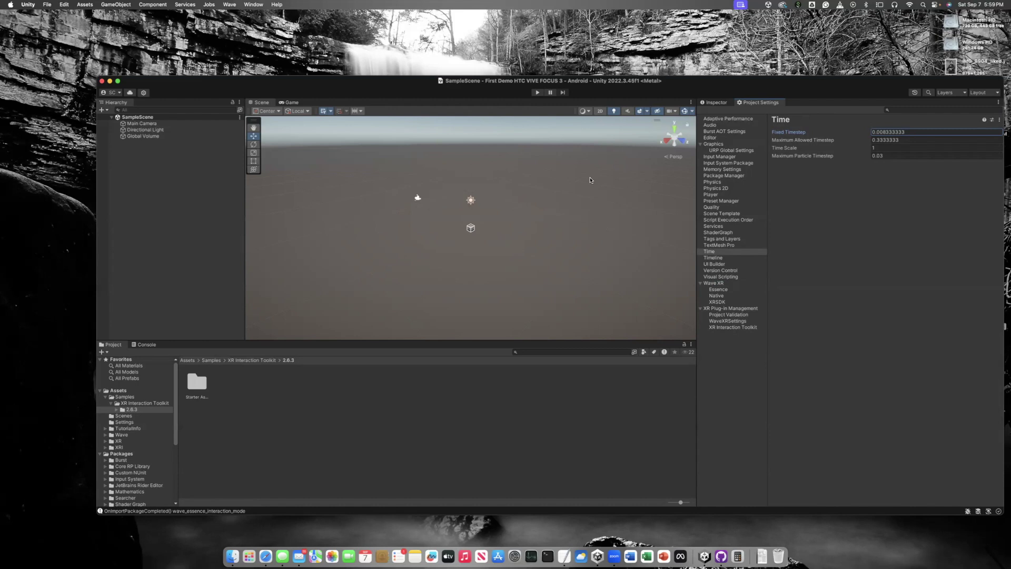
Switch to Calculator, divide 1 by 120 to check the timestep value, and return to Unity
click(738, 556)
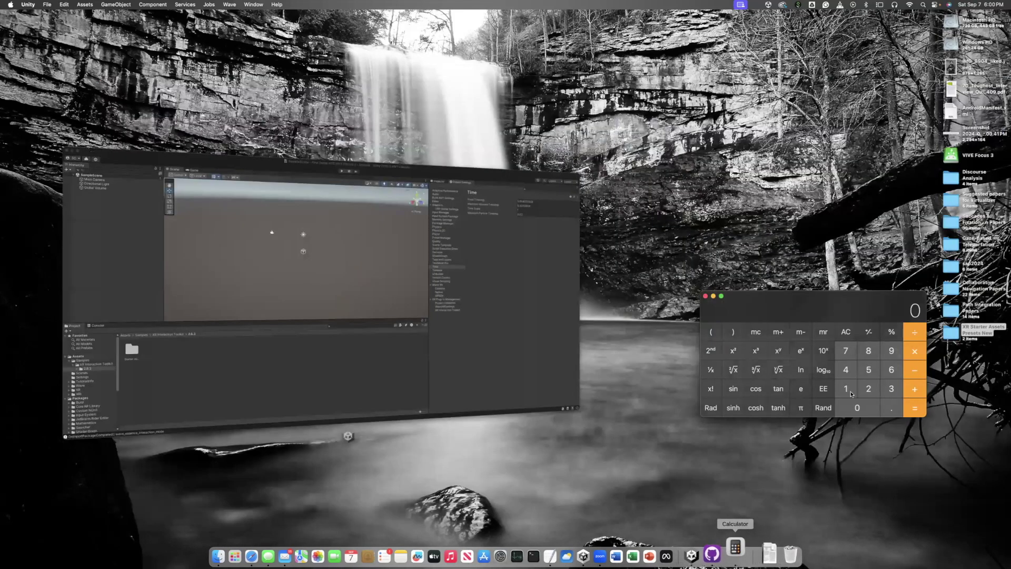
text(120)
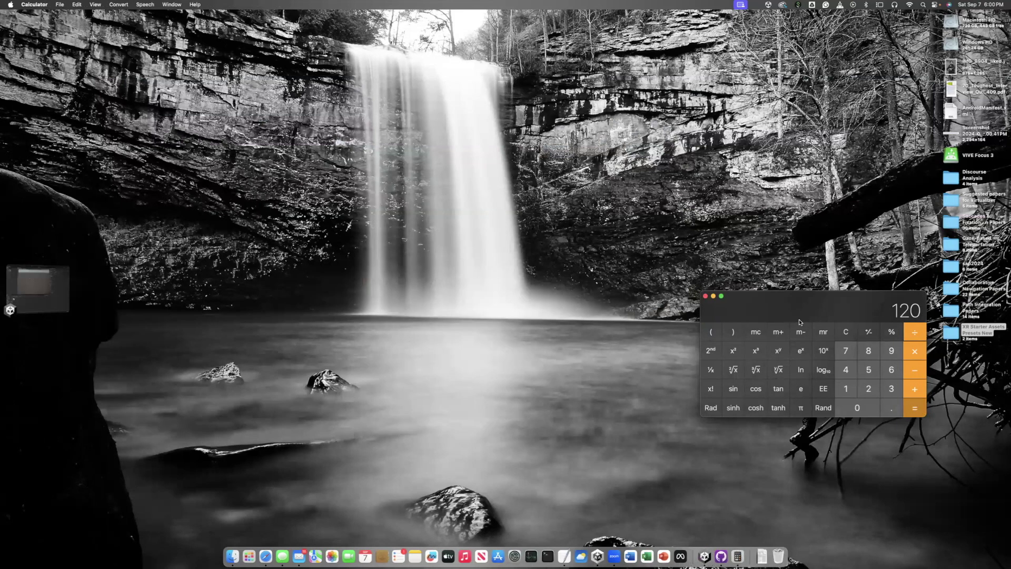
key(Return)
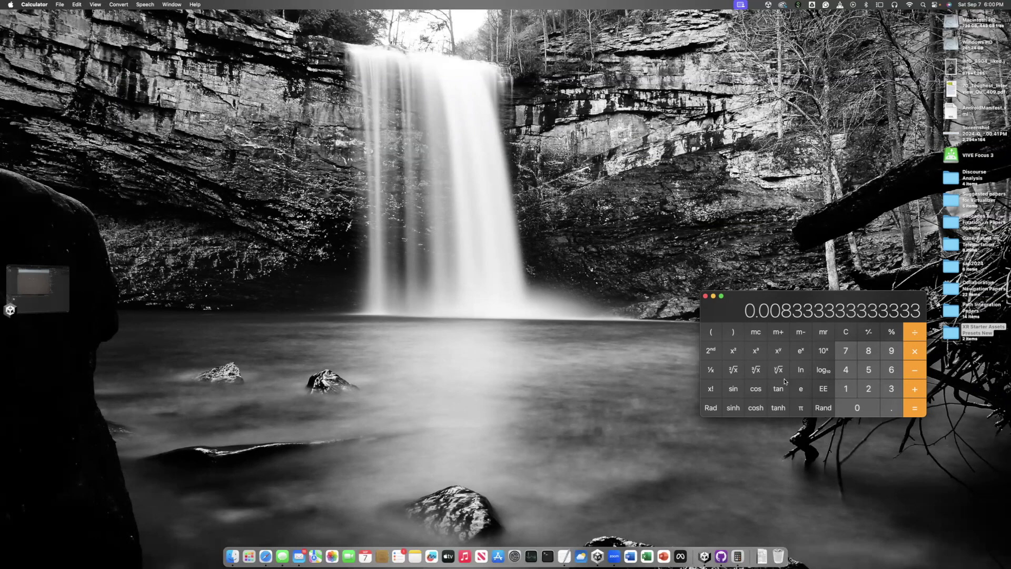
key(super+Tab)
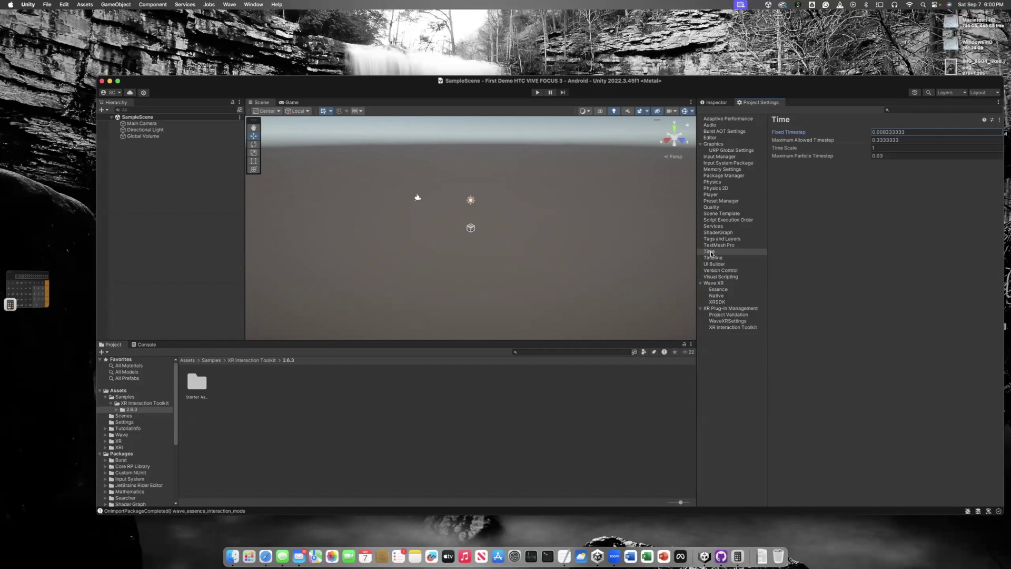
Review the Minimum API Level options in the Android Player settings
click(725, 207)
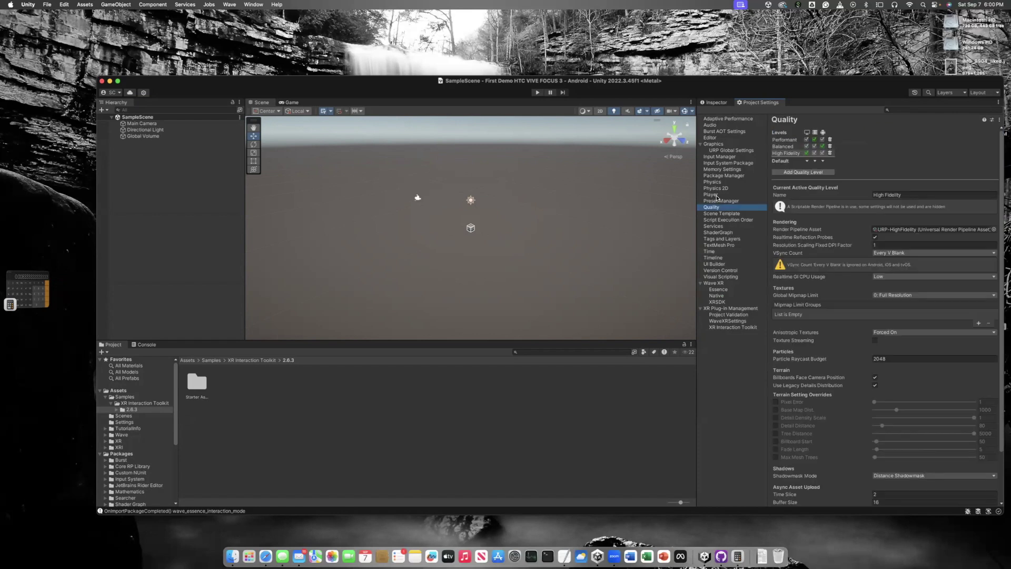
click(720, 194)
scroll(834, 391, down, 15)
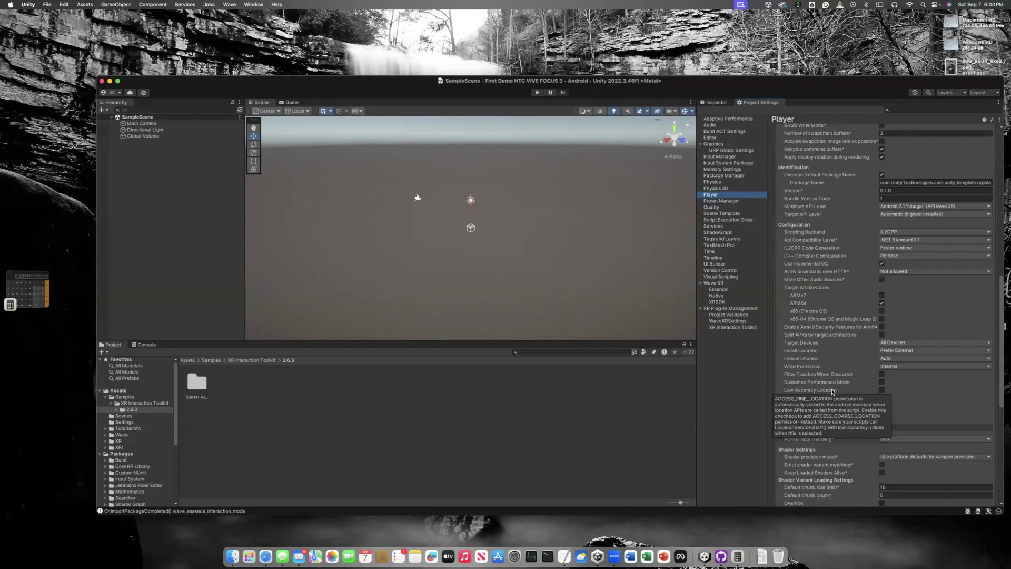
scroll(832, 391, down, 1)
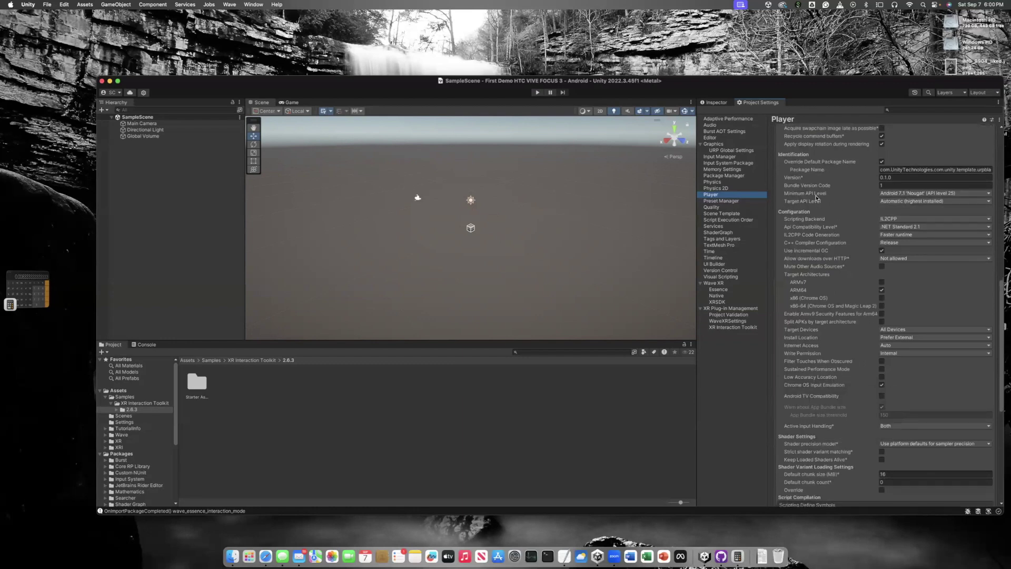
click(920, 194)
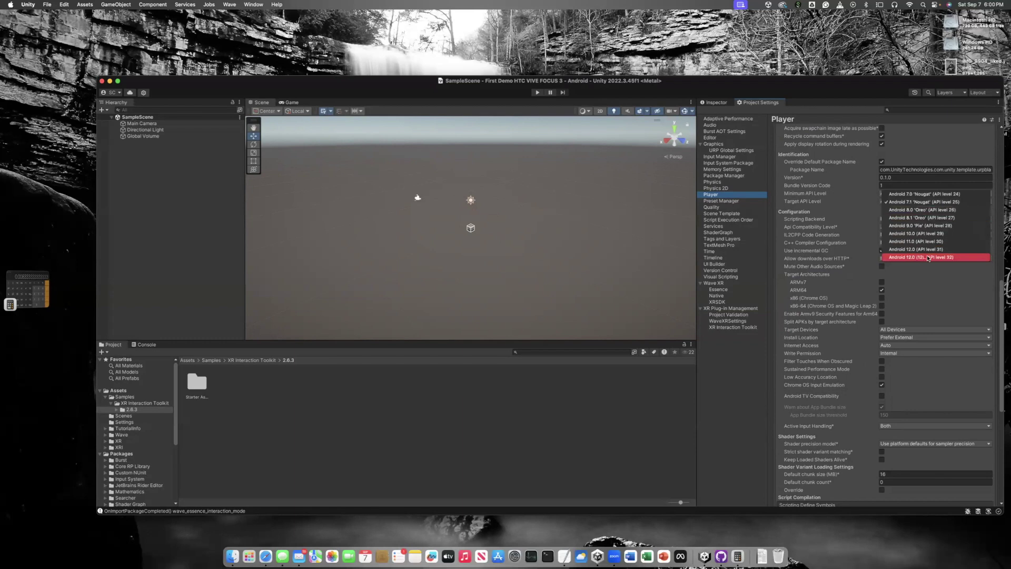
click(966, 153)
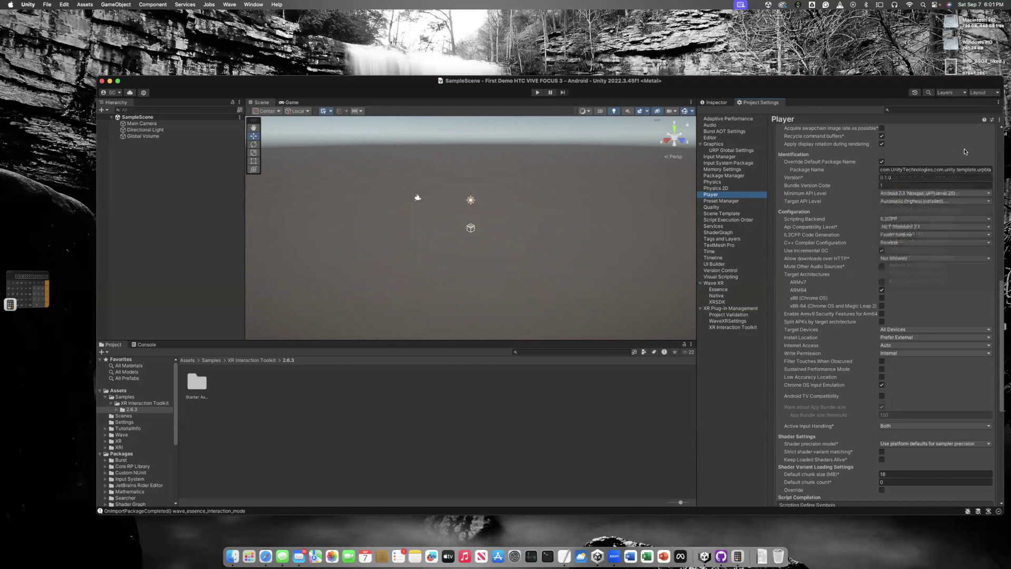
Set Active Input Handling to Input System Package (New) in the Player settings and apply the required editor restart
scroll(932, 389, down, 5)
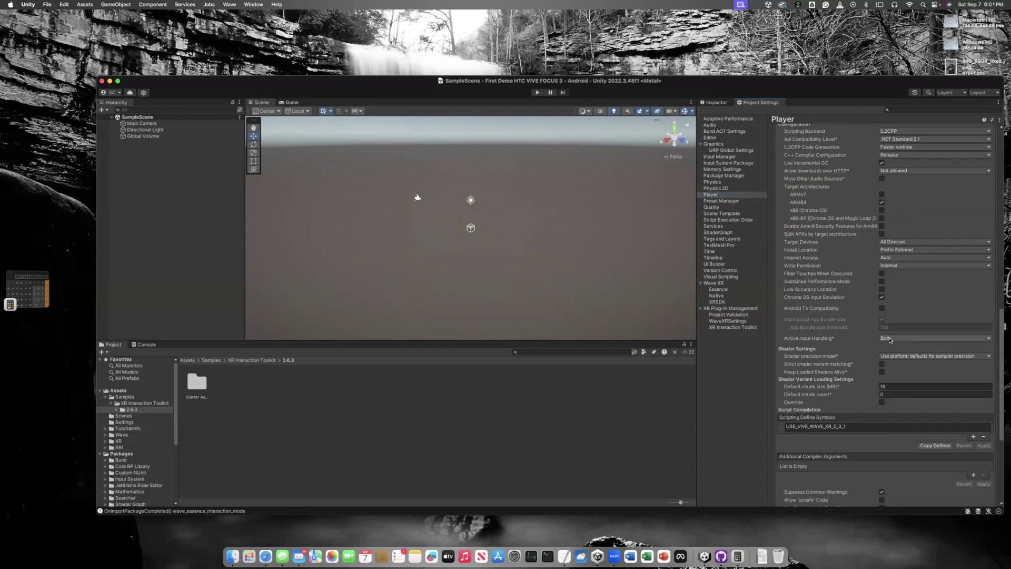
click(906, 340)
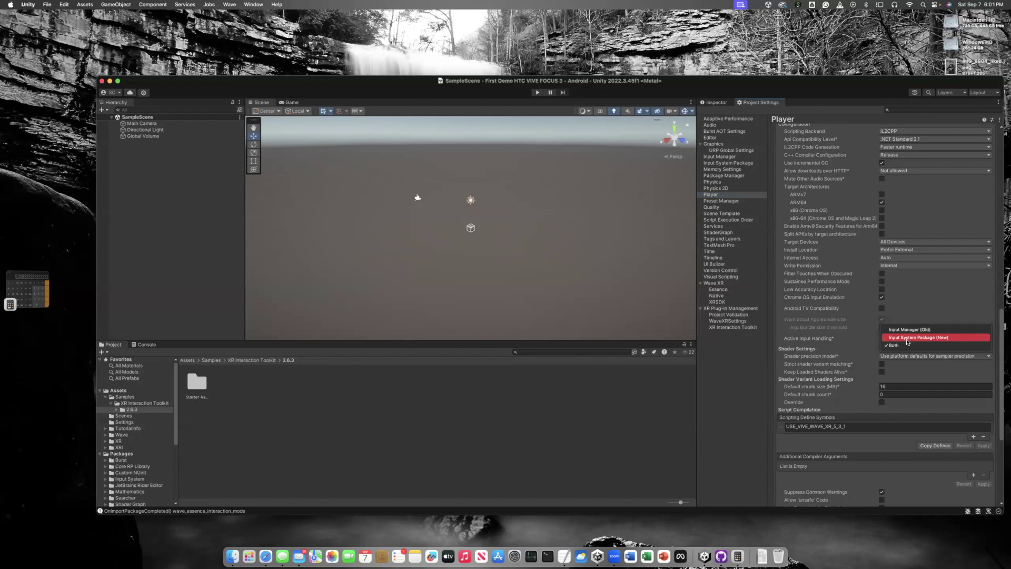
click(905, 339)
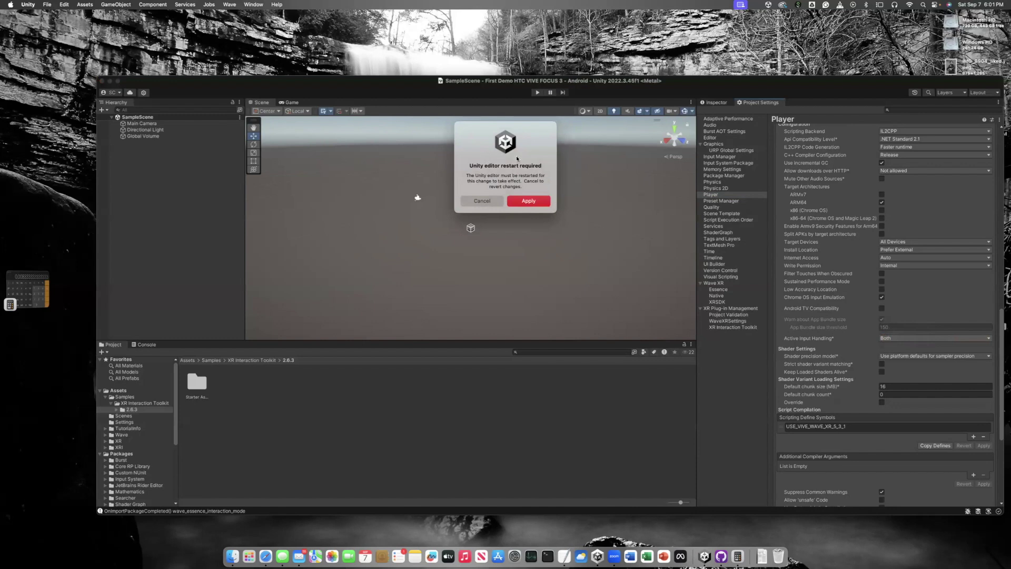
click(529, 201)
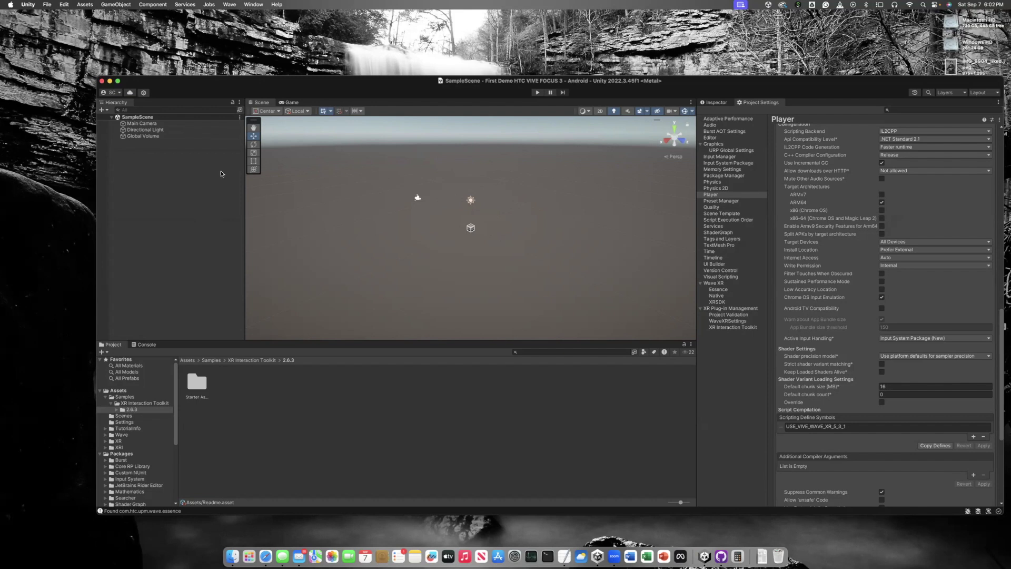
Add an XR Origin rig to SampleScene and set its Tracking Origin Mode to Floor
right_click(140, 155)
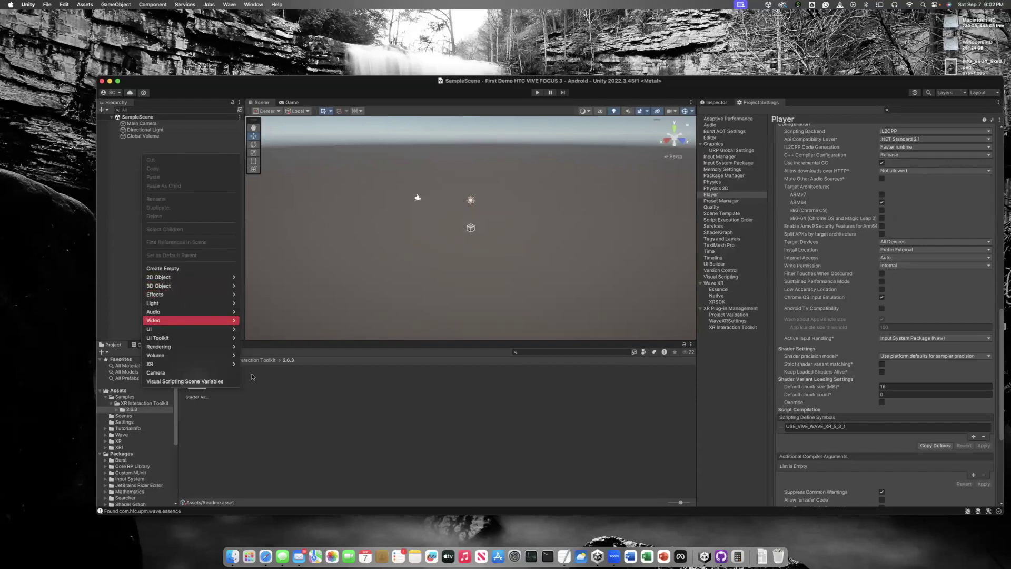
click(310, 477)
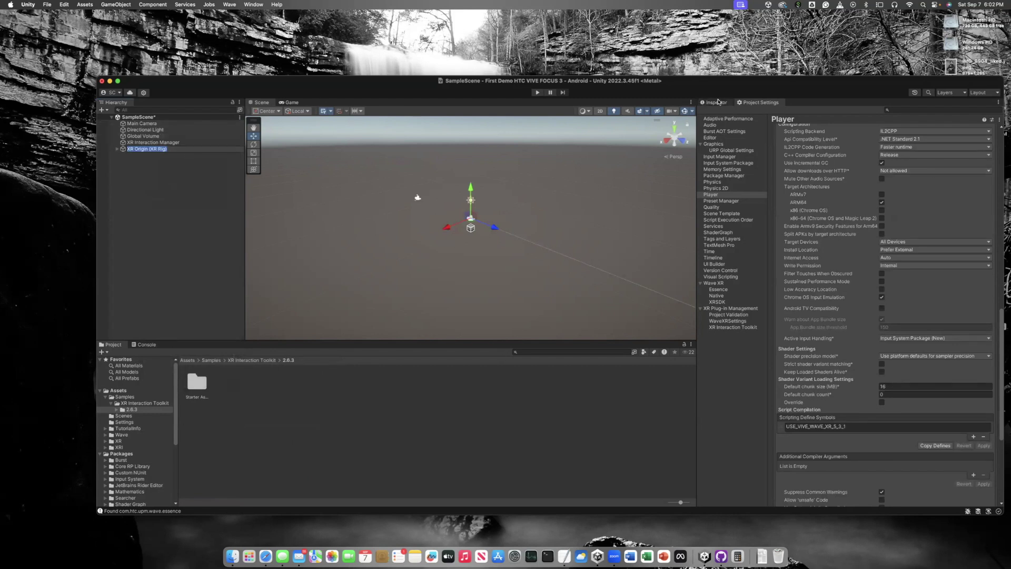
click(122, 152)
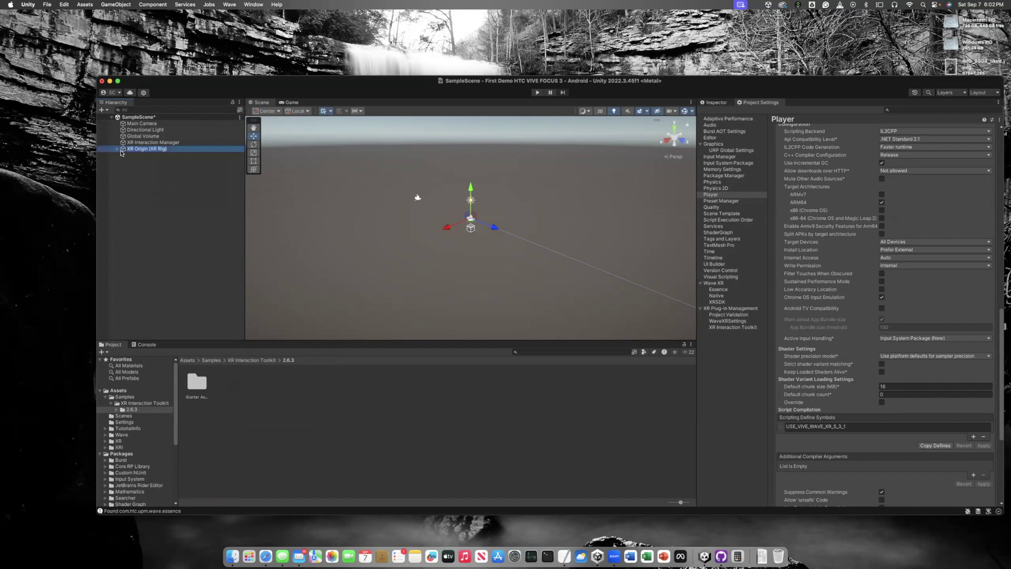
click(719, 103)
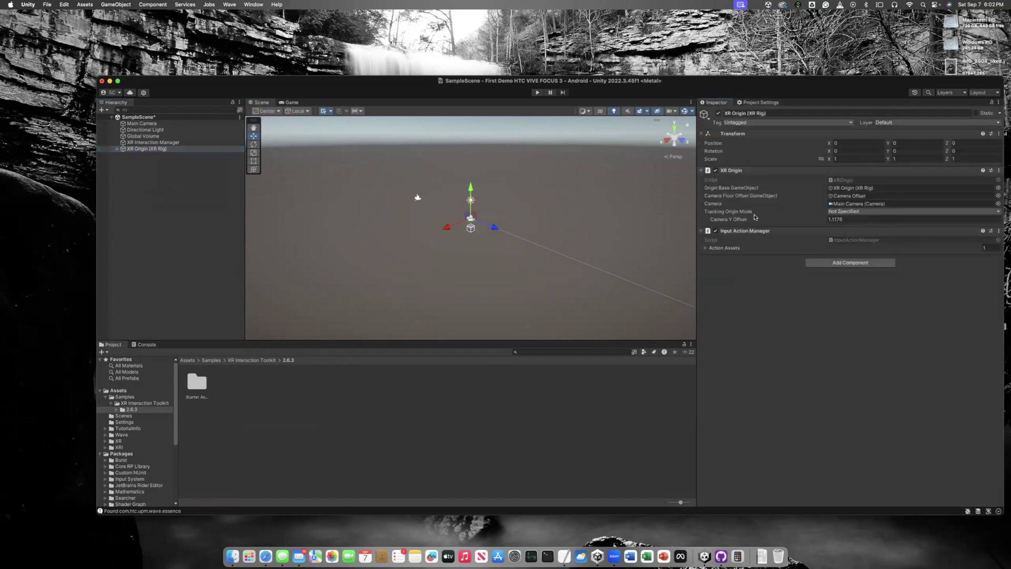
click(850, 211)
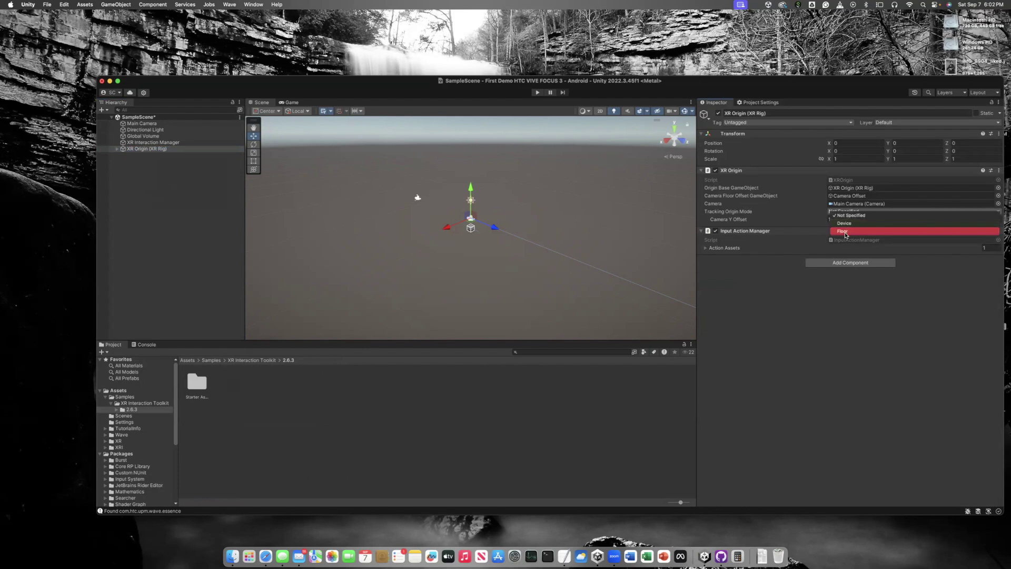
click(846, 235)
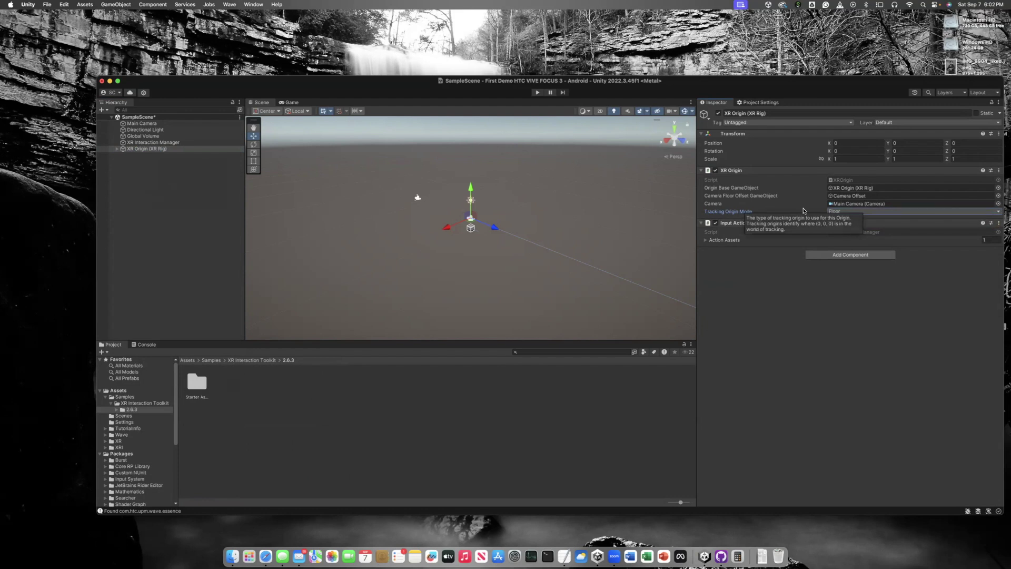
click(850, 214)
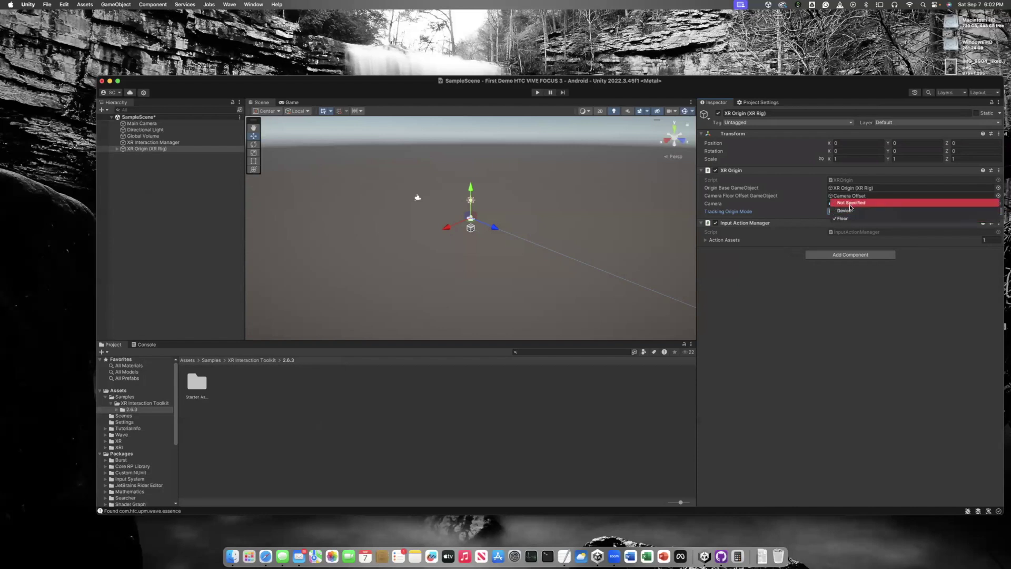
click(826, 315)
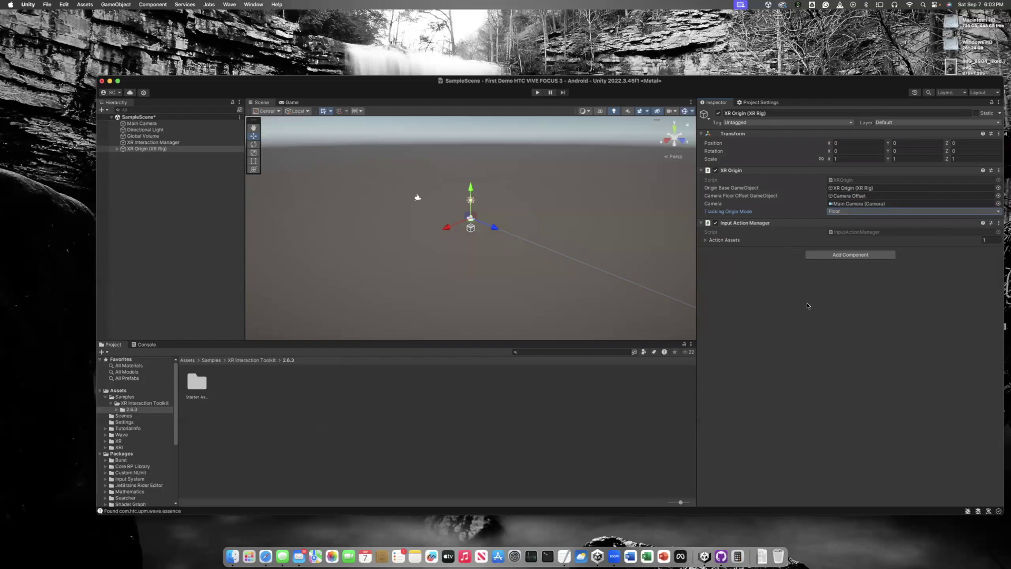
Expand the XR Origin hierarchy and examine its Camera Offset, Main Camera, Left Controller and Right Controller components
click(117, 149)
click(123, 156)
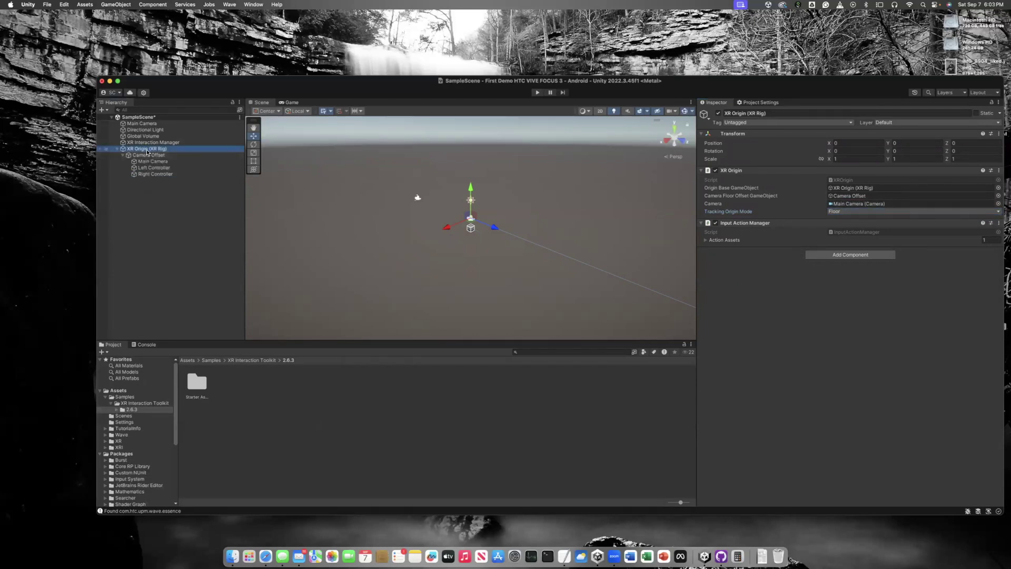
click(150, 155)
click(151, 161)
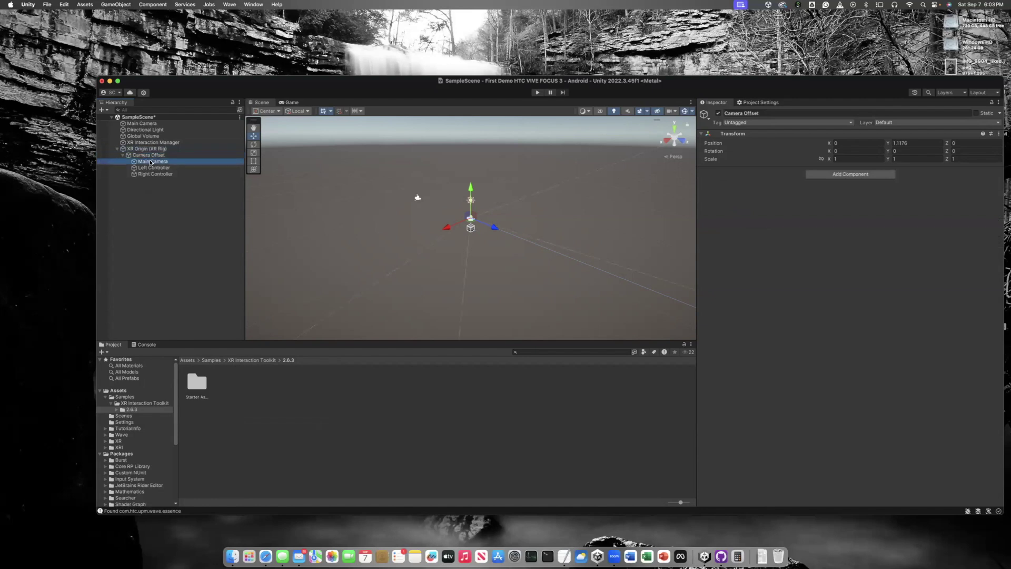
click(150, 168)
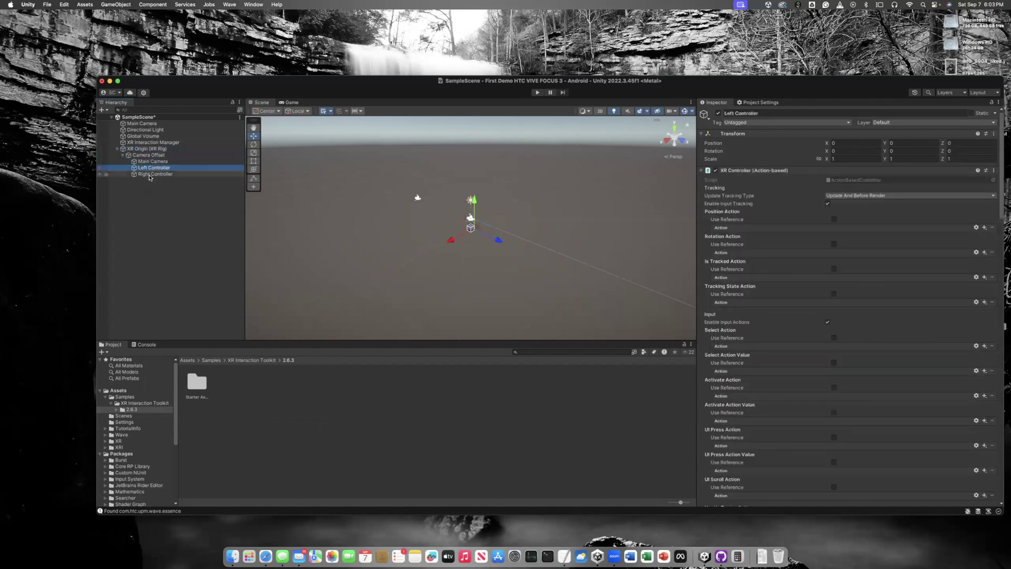
click(152, 174)
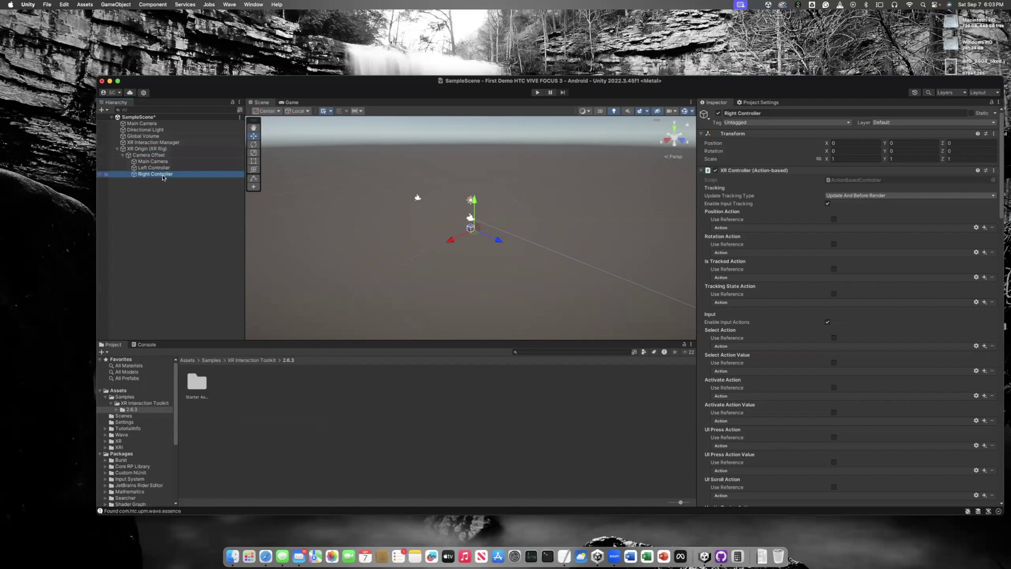
click(161, 168)
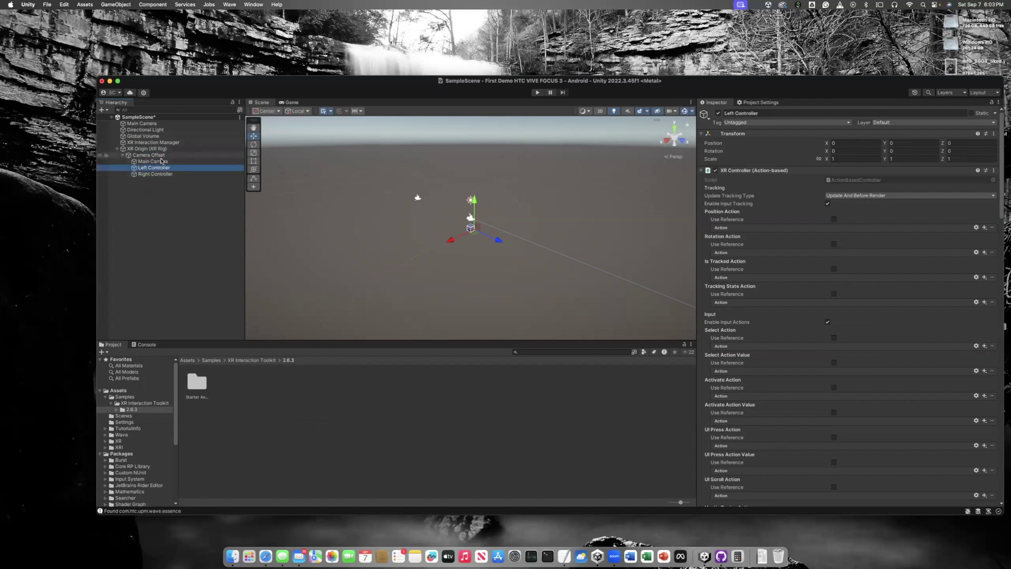
click(156, 174)
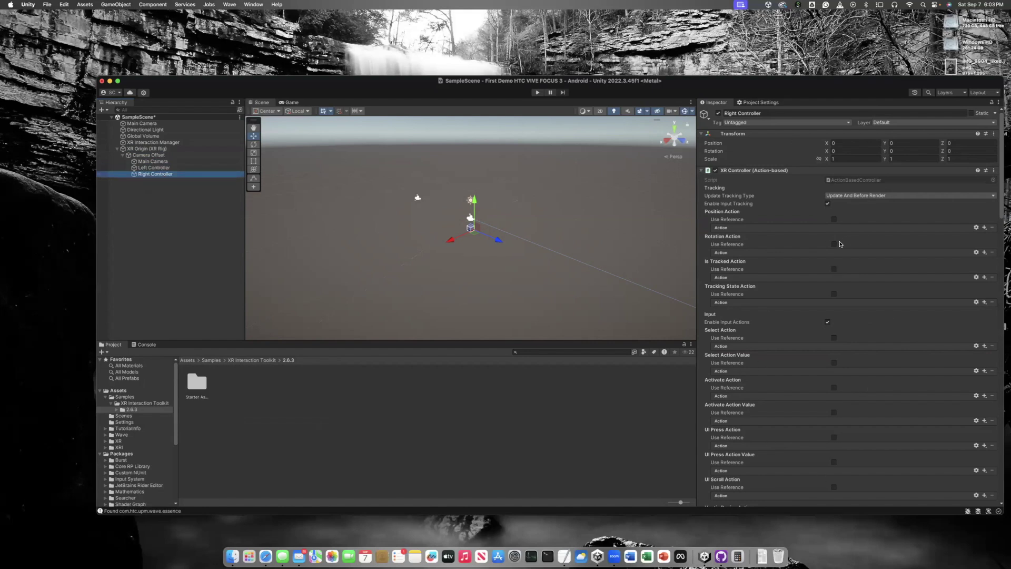
Apply the XRI Default Left Controller preset to the Left Controller's XR Controller (Action-based) component
click(154, 168)
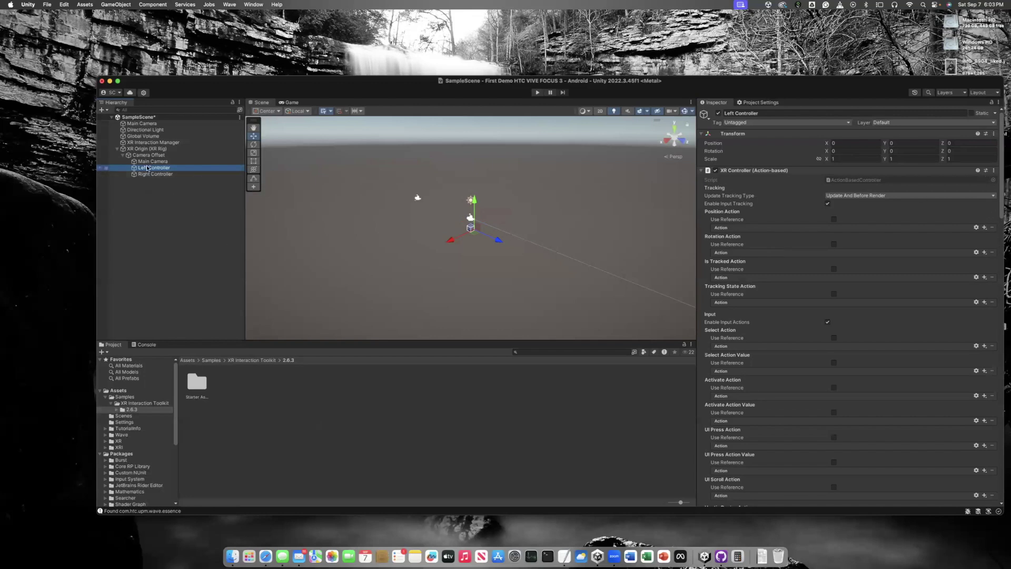
click(986, 171)
click(974, 197)
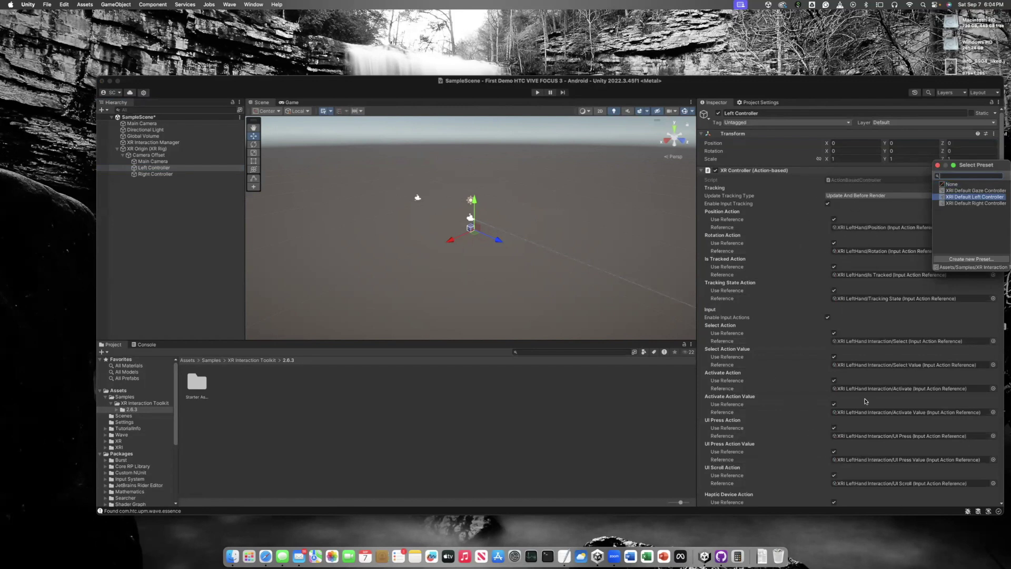
click(938, 166)
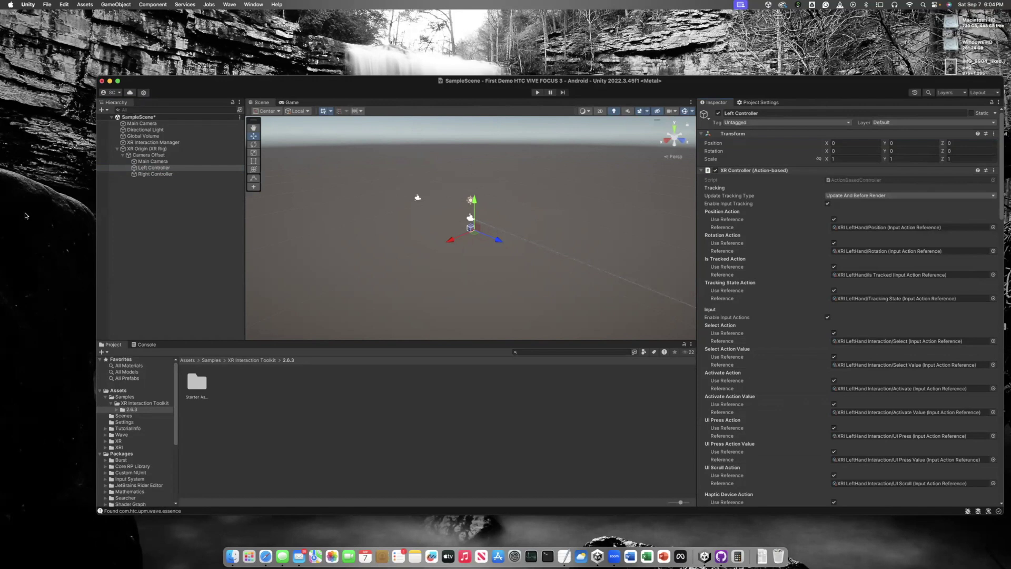
Apply the XRI Default Right Controller preset to the Right Controller's XR Controller (Action-based) component
click(155, 173)
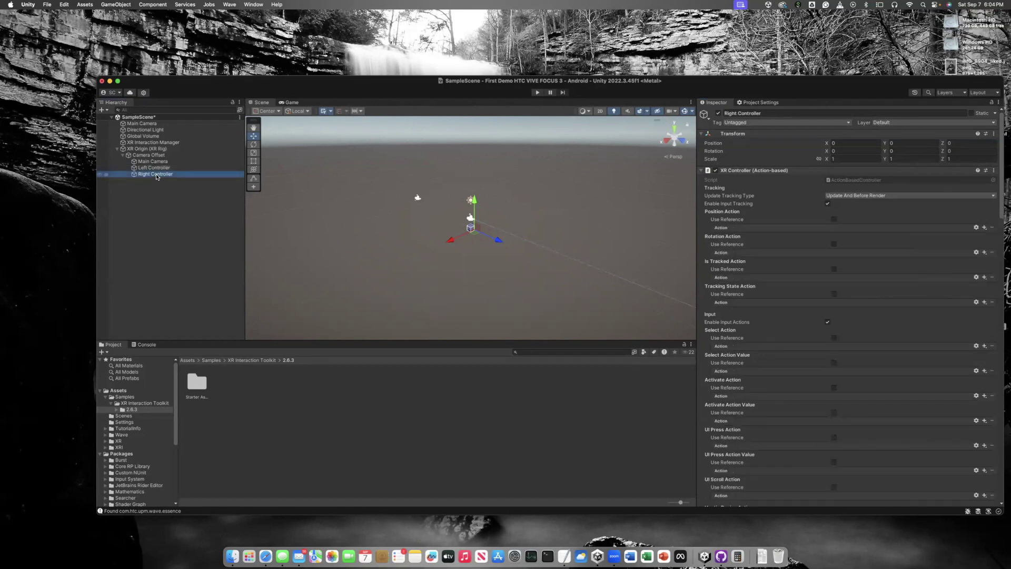
click(986, 172)
click(972, 205)
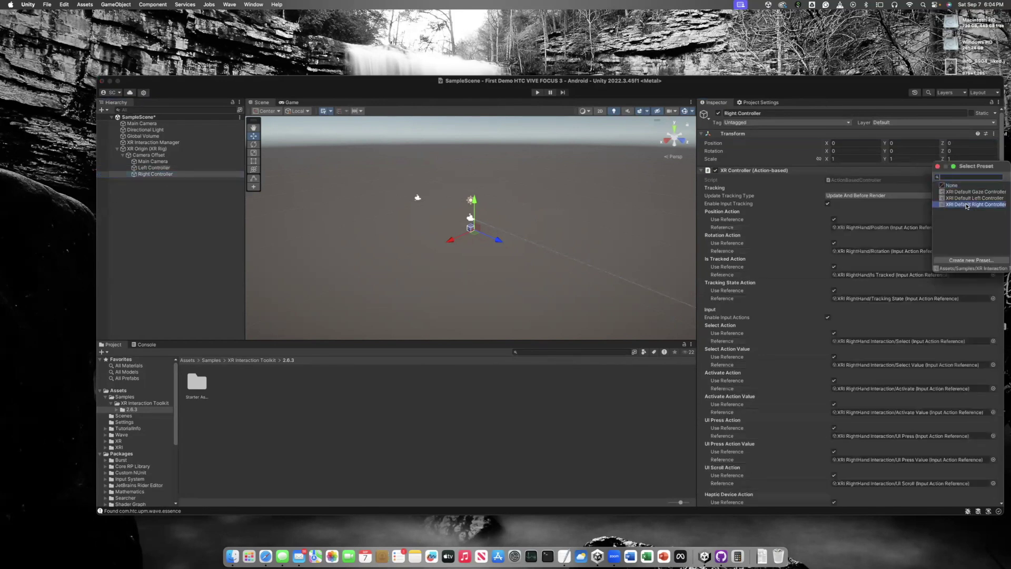
click(937, 166)
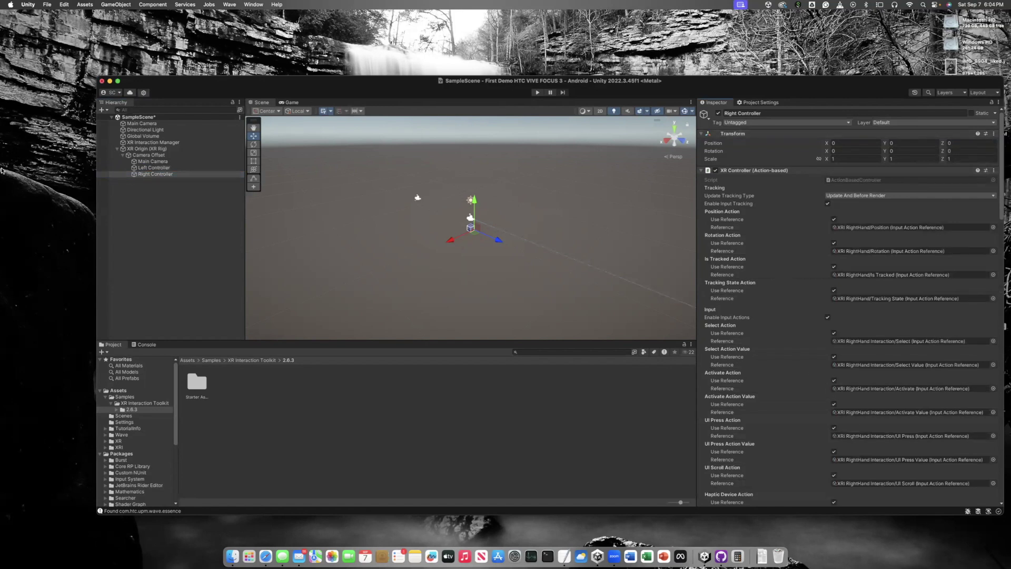
Delete the original standalone Main Camera from the scene, keeping the one inside the XR Origin
click(148, 150)
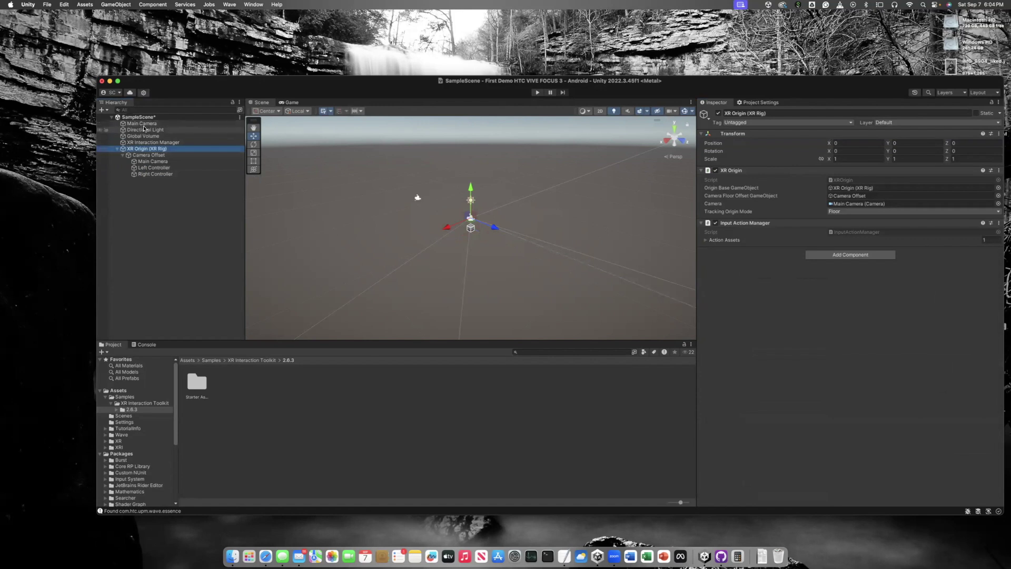
click(145, 124)
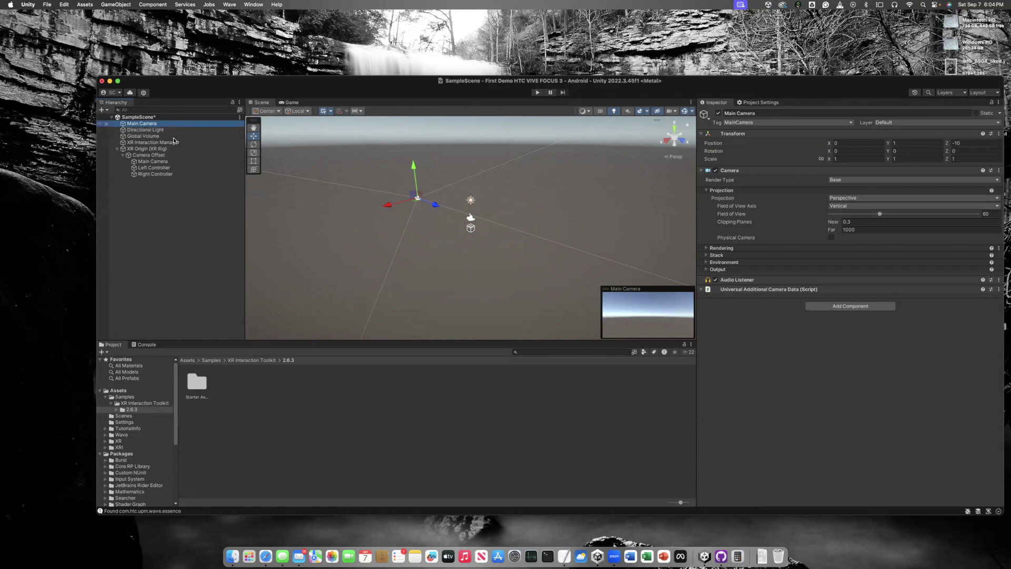
key(super+BackSpace)
click(150, 143)
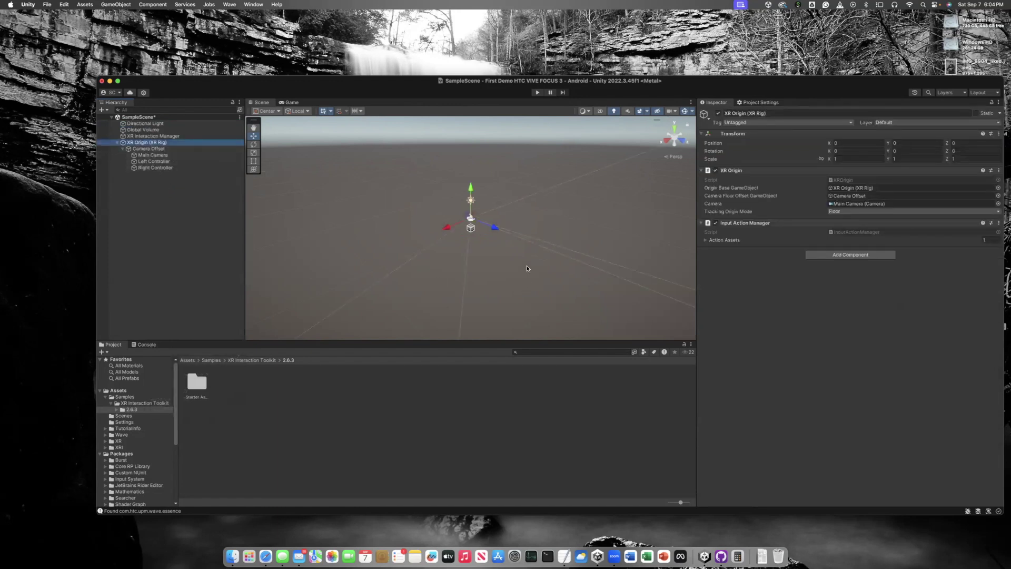
Add a 3D Plane at the root of the scene hierarchy as the floor, and save the scene
click(131, 208)
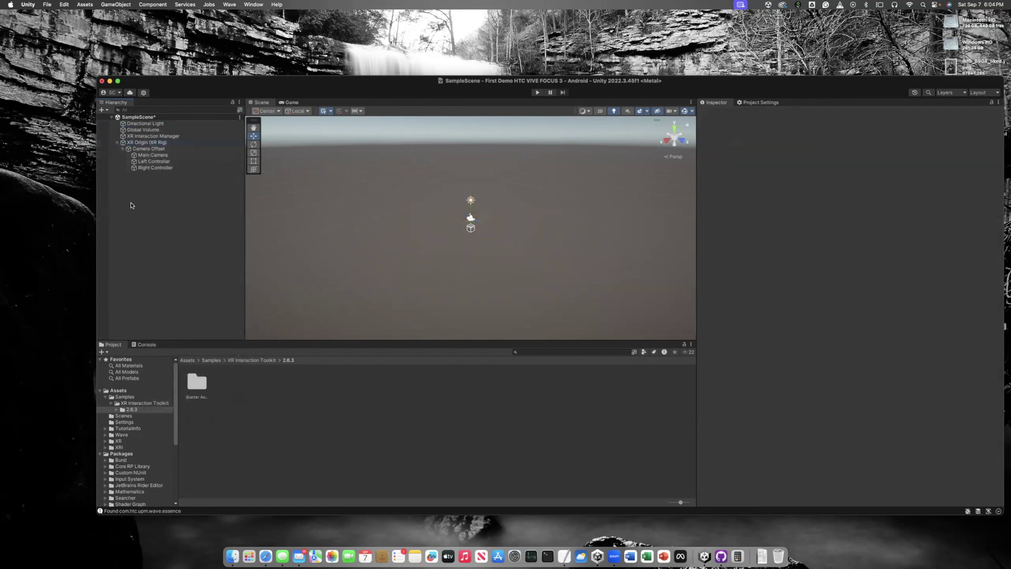
right_click(160, 313)
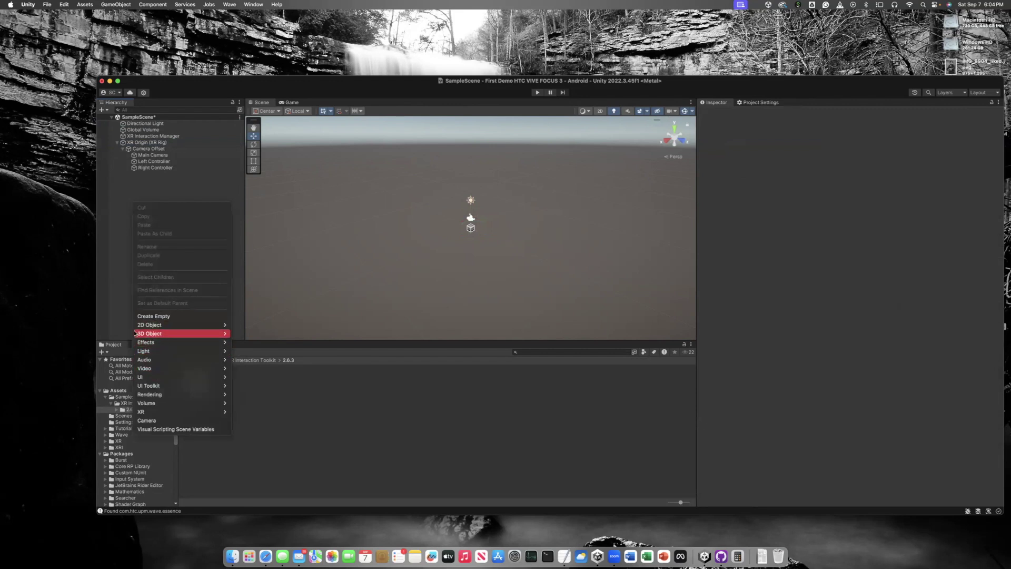
mouse_move(158, 335)
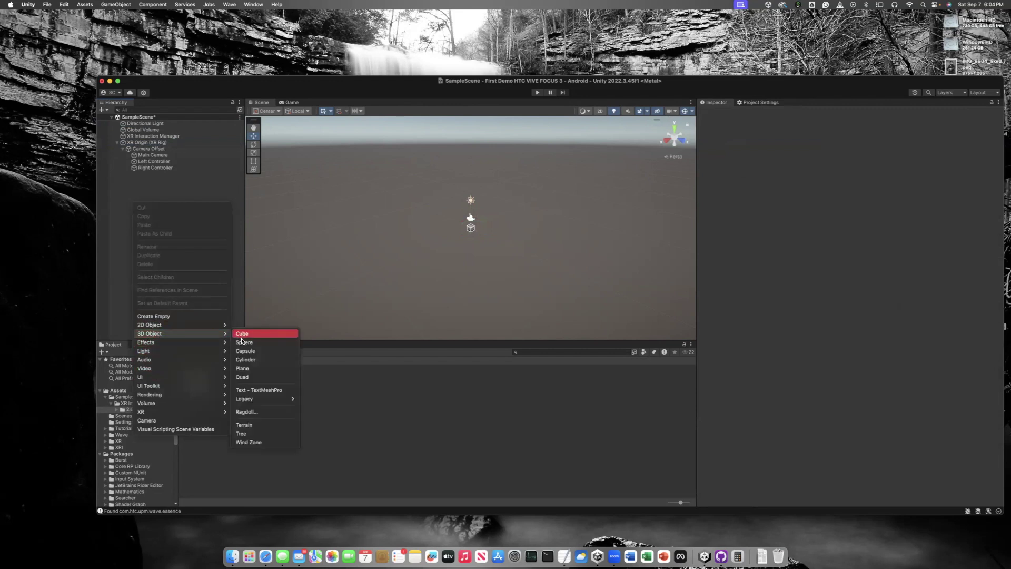
click(243, 369)
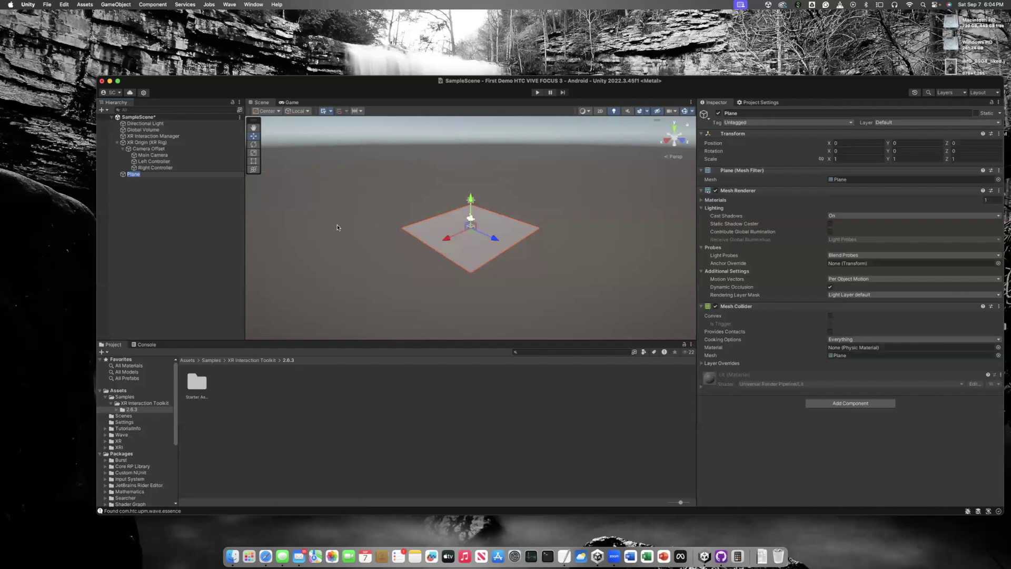
click(152, 143)
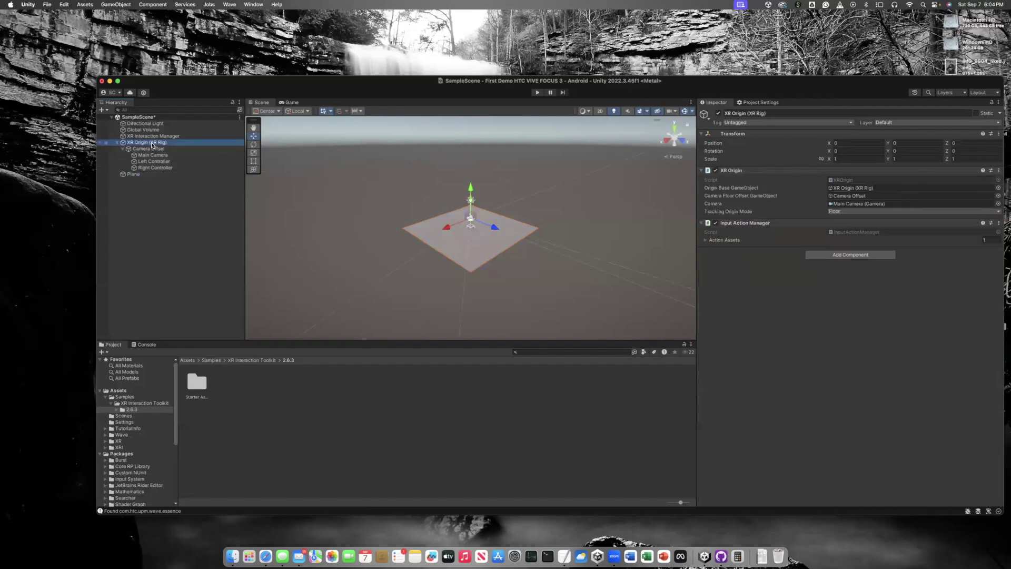
click(184, 245)
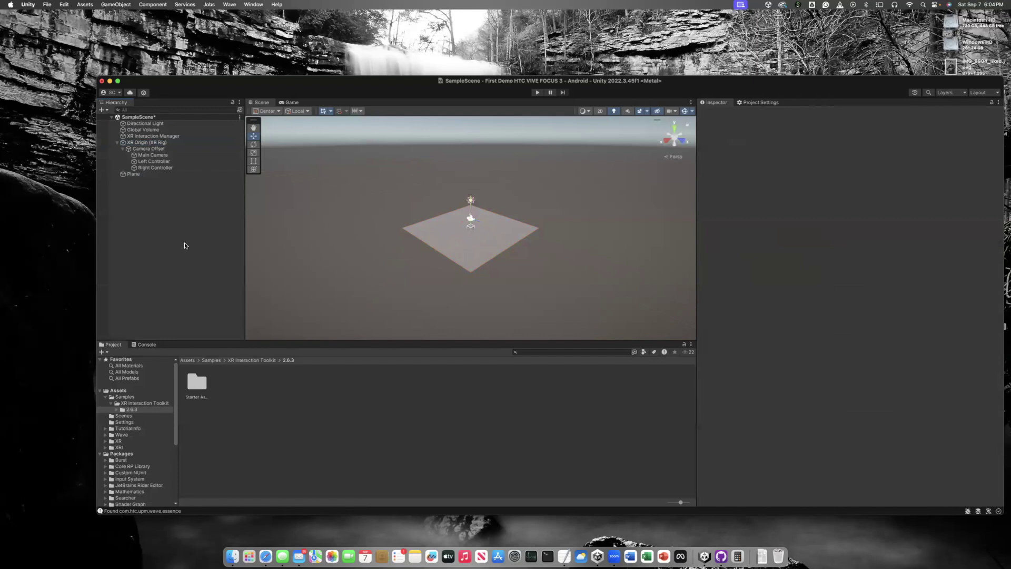
key(super+s)
In the Android build settings, enable Development Build and set the run device to the HTC VIVE Focus 3
click(47, 4)
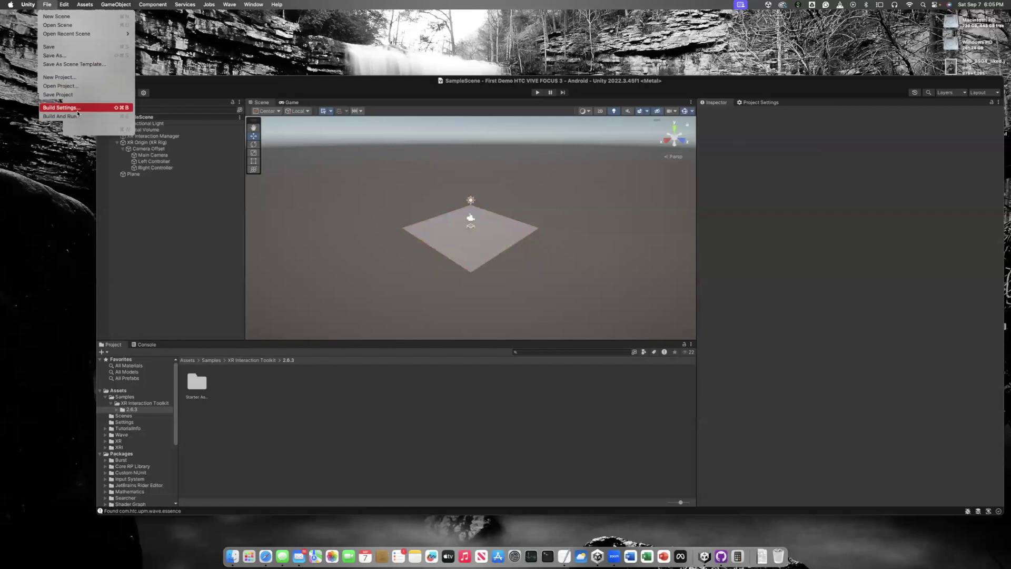
click(75, 109)
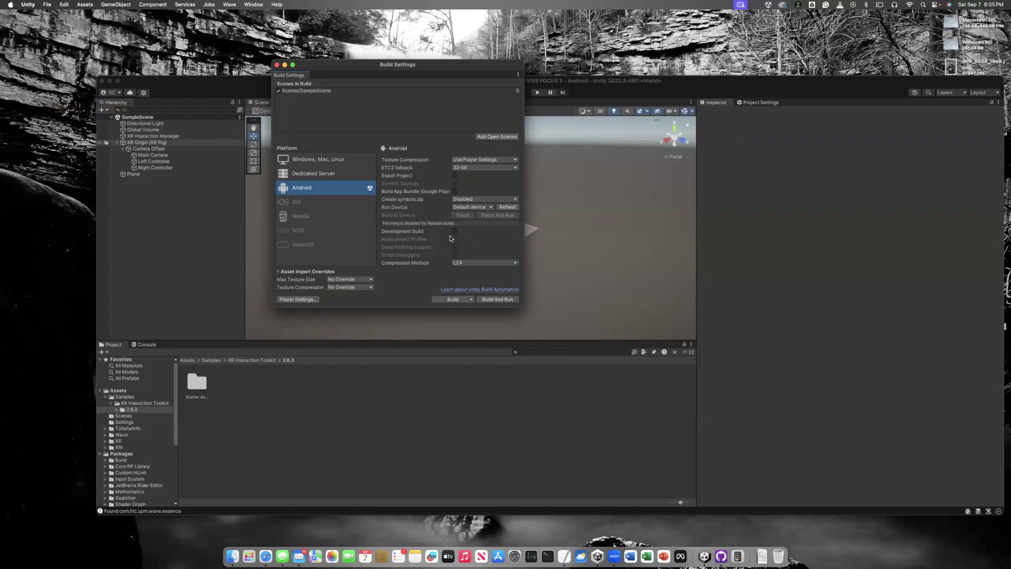
click(454, 232)
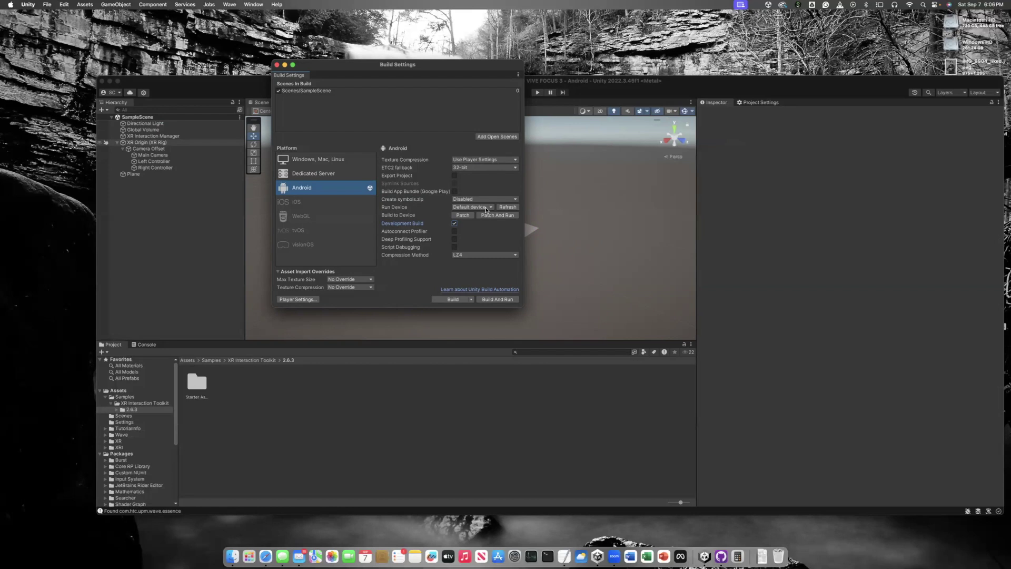
click(486, 209)
click(474, 207)
click(478, 208)
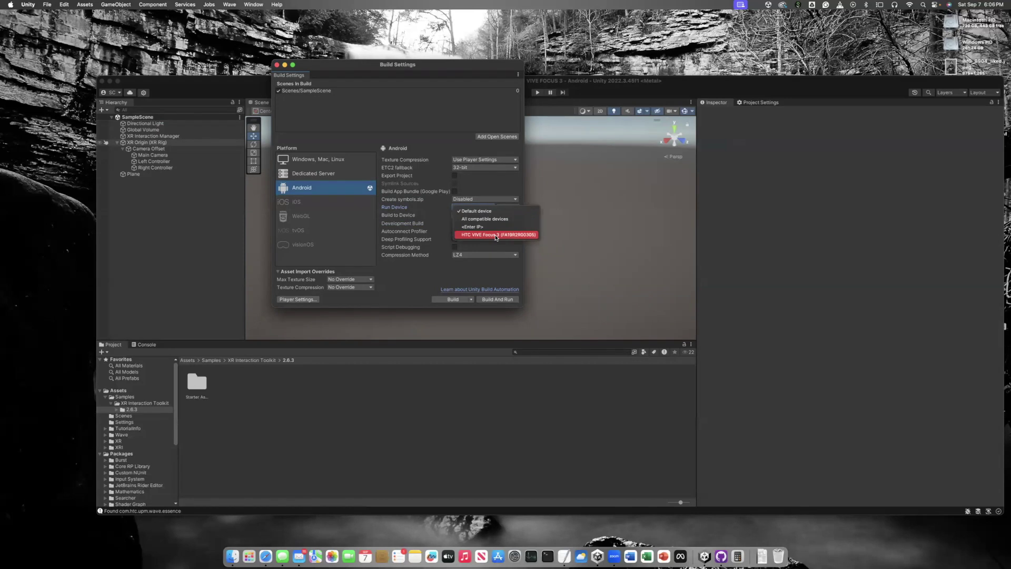
click(495, 236)
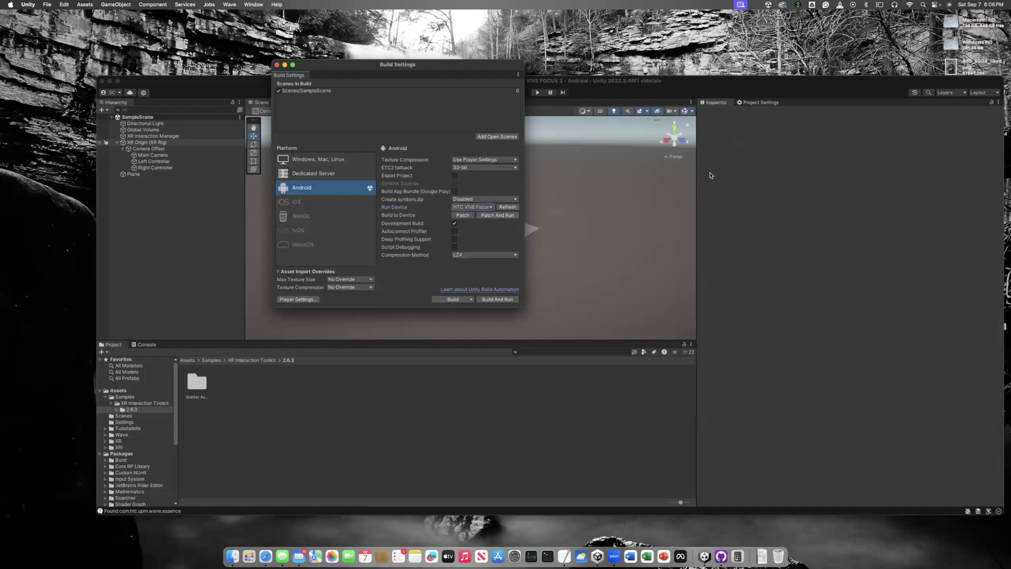
Start an Android build named Test in a new folder called Builds inside the project folder
click(441, 300)
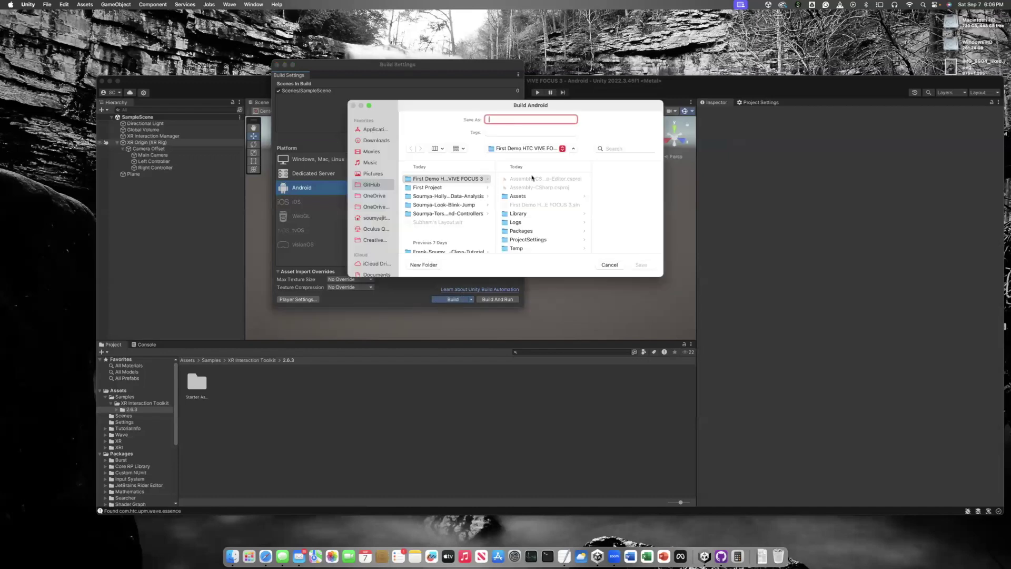
click(423, 265)
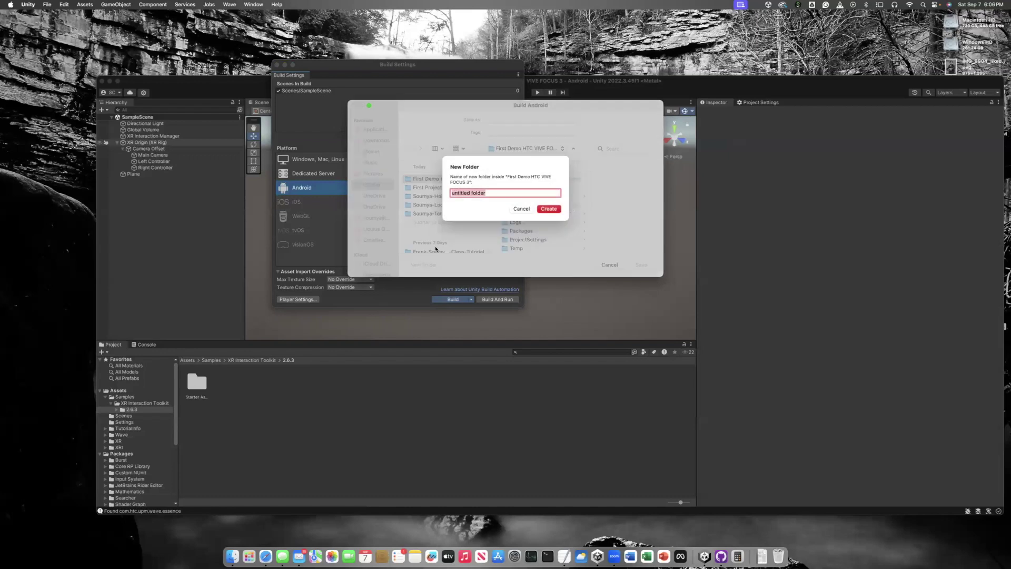
text(Builds)
click(542, 210)
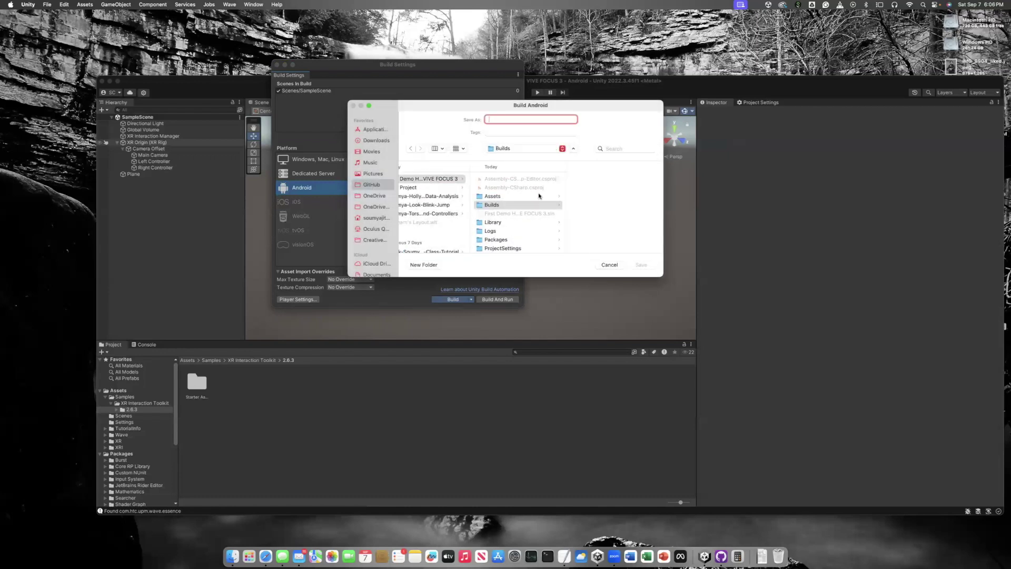
text(Test)
click(643, 264)
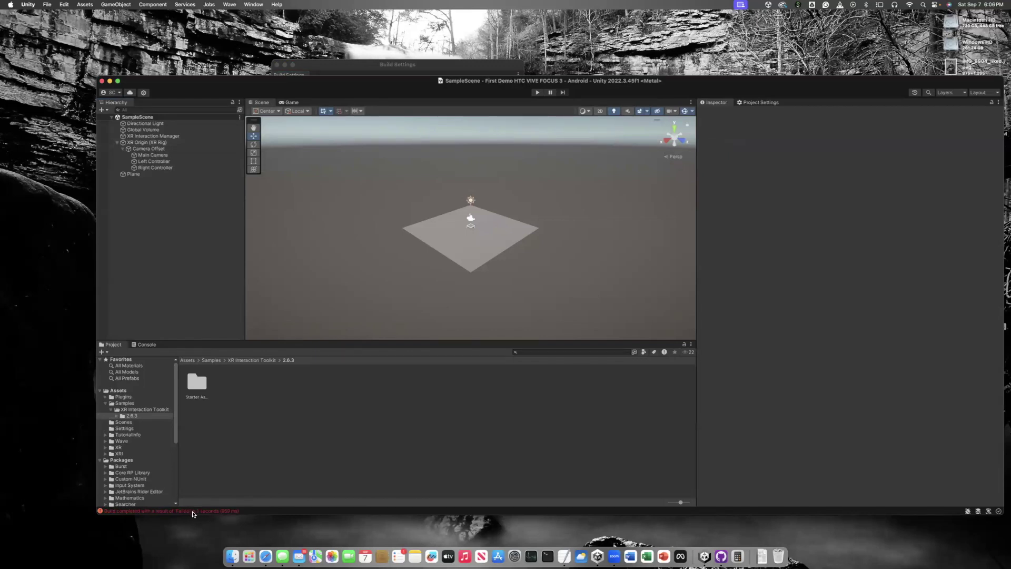
Review the build errors in the console and remove Vulkan from the Android player's Graphics APIs, keeping OpenGLES3
click(140, 345)
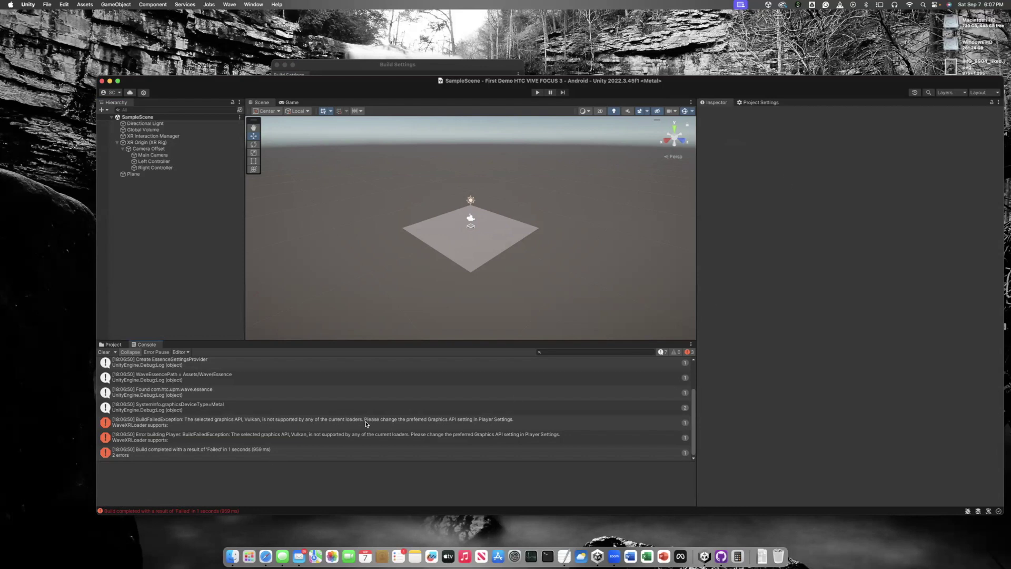
click(764, 103)
click(719, 196)
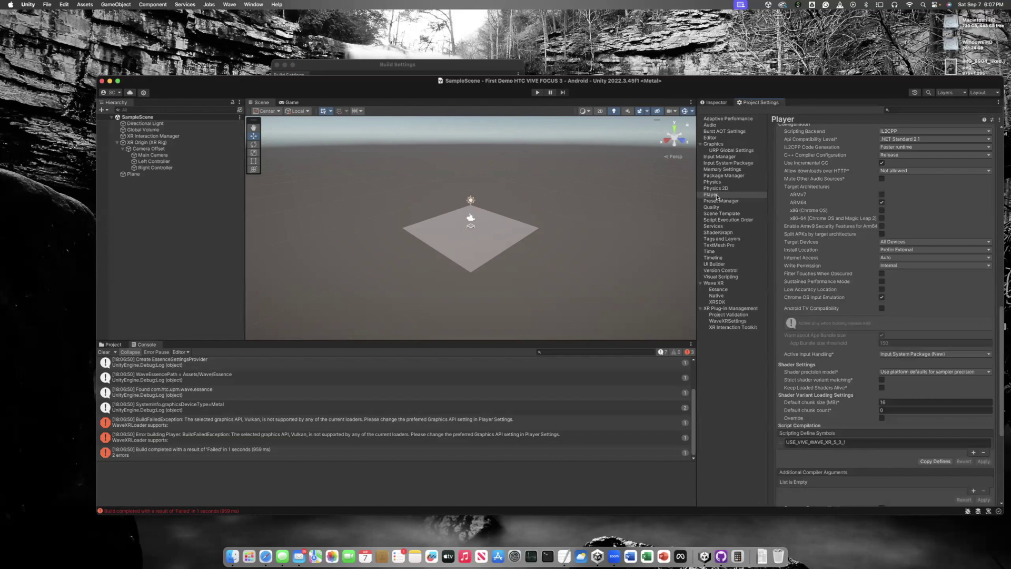
scroll(881, 234, up, 15)
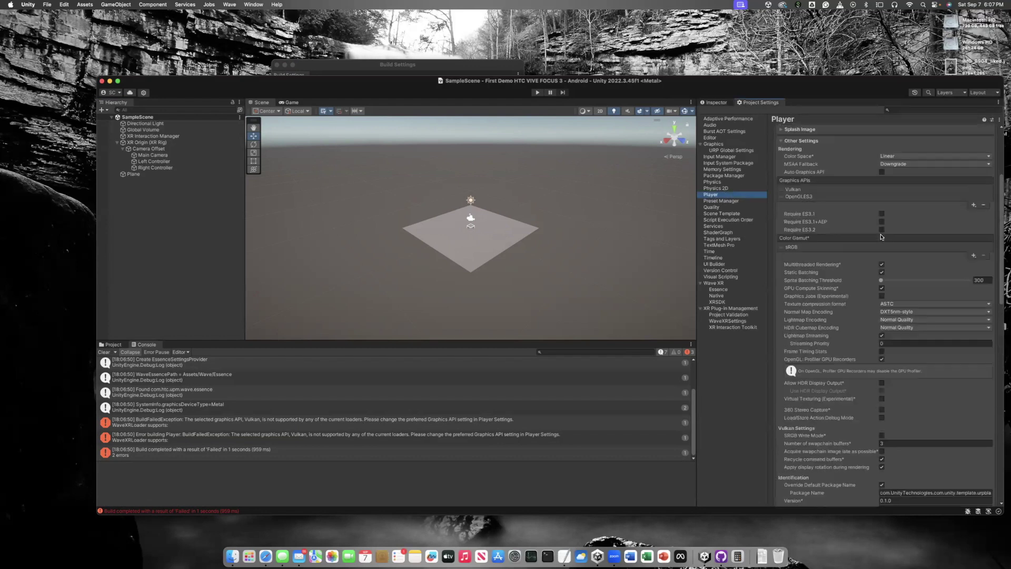
click(793, 317)
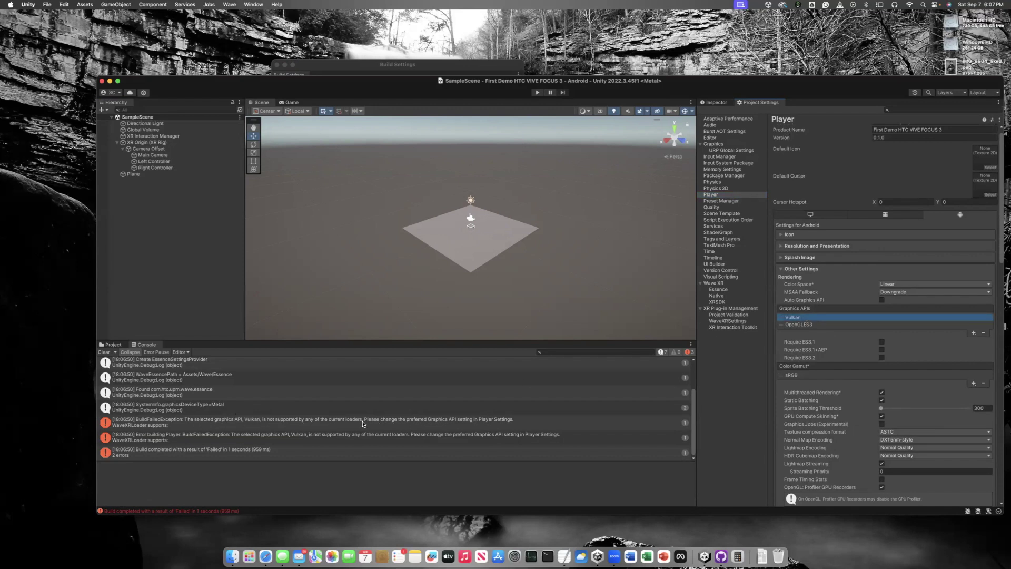
click(984, 333)
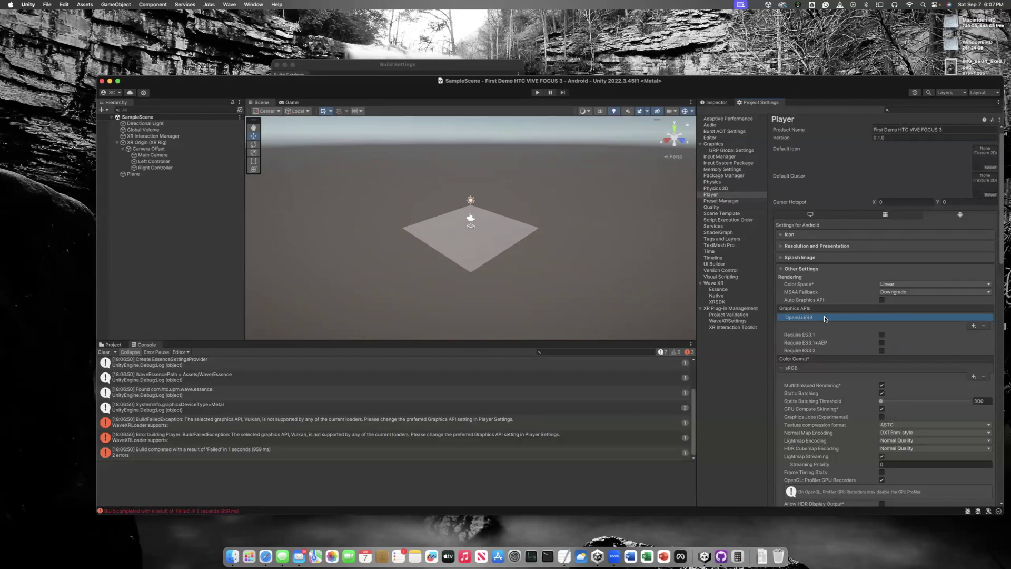
Rebuild the Android player as Test.apk in the Builds folder, accepting the addition of the Interaction Mode Manager
click(335, 64)
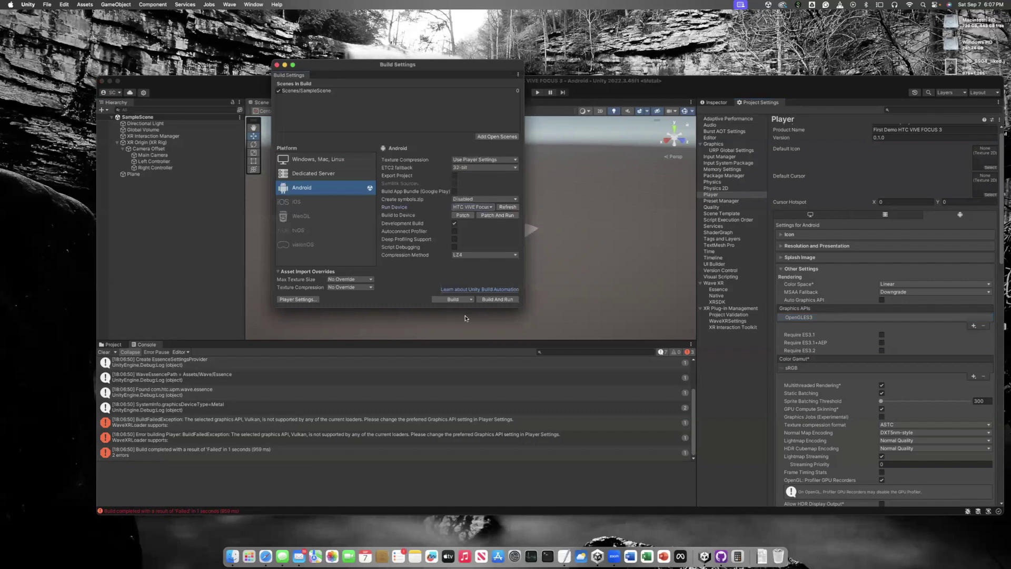
click(453, 299)
key(Return)
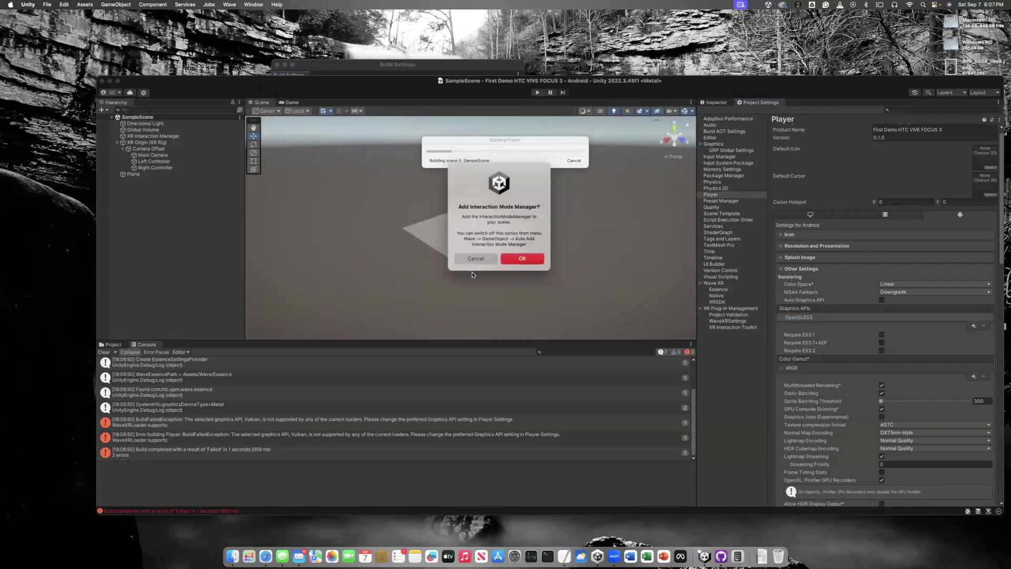
click(527, 258)
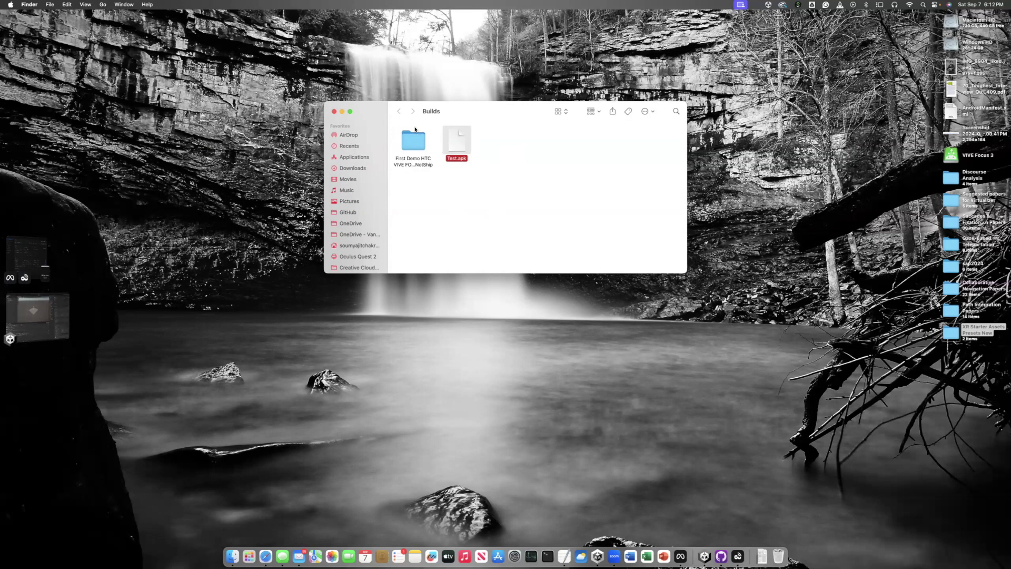
Close the Builds folder window, return to Unity, refresh the run devices, and patch and run the build on the HTC VIVE Focus 3
click(335, 112)
click(37, 316)
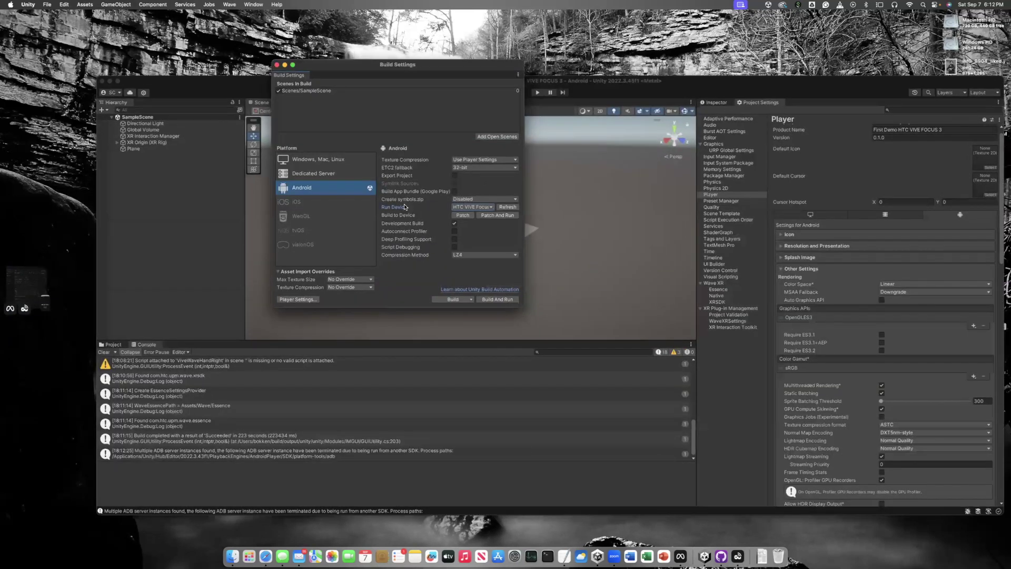
click(504, 209)
click(488, 210)
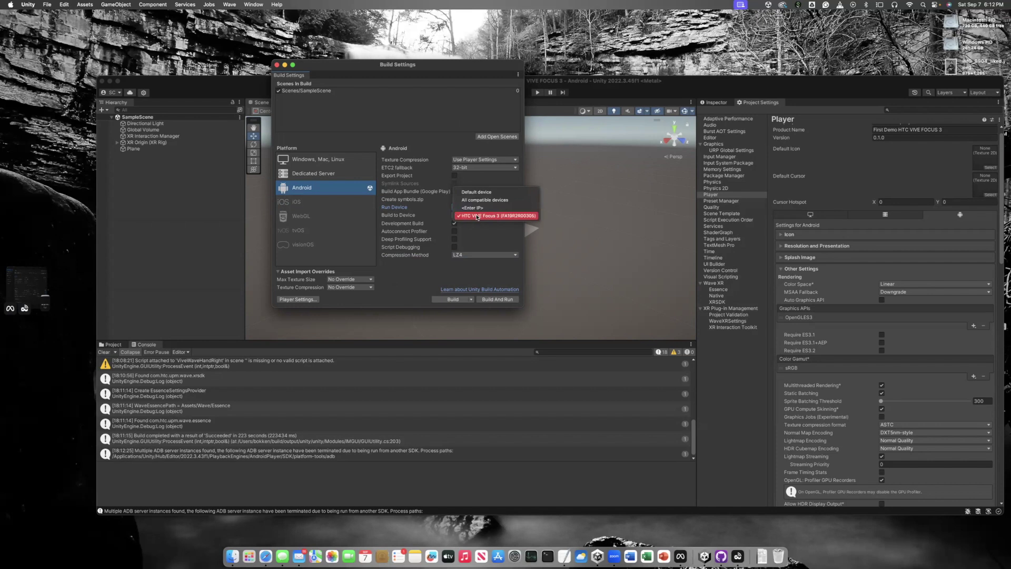
click(427, 209)
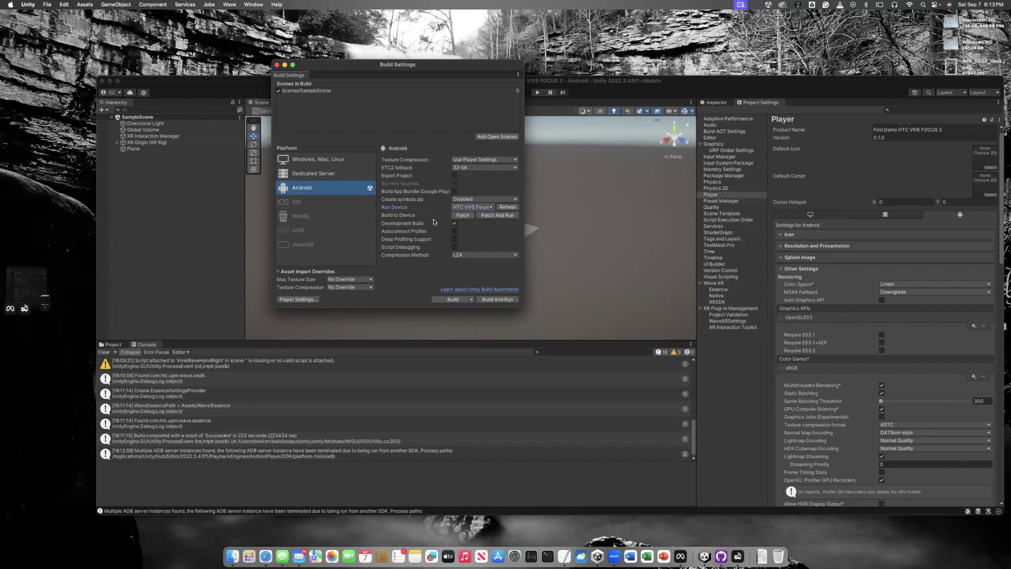
click(504, 216)
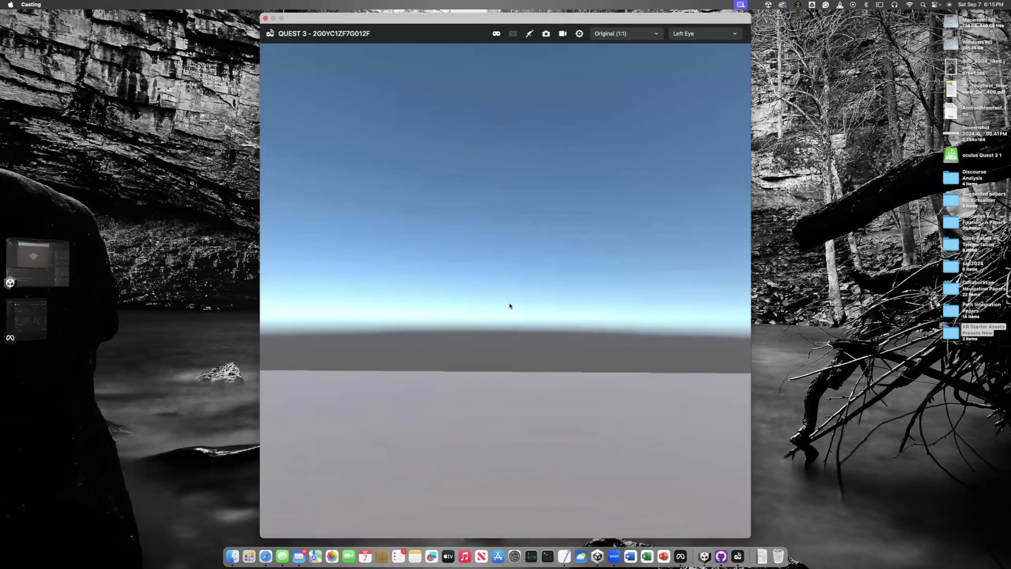